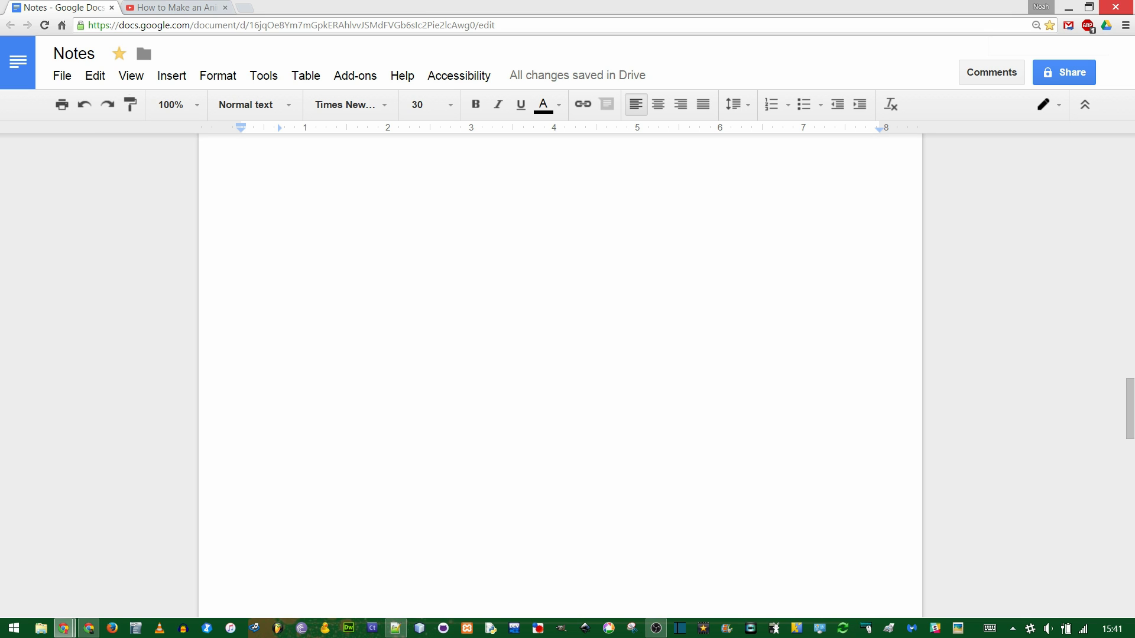
Step: Copy the YouTube video's full watch URL and paste it into the Notes document
click(160, 7)
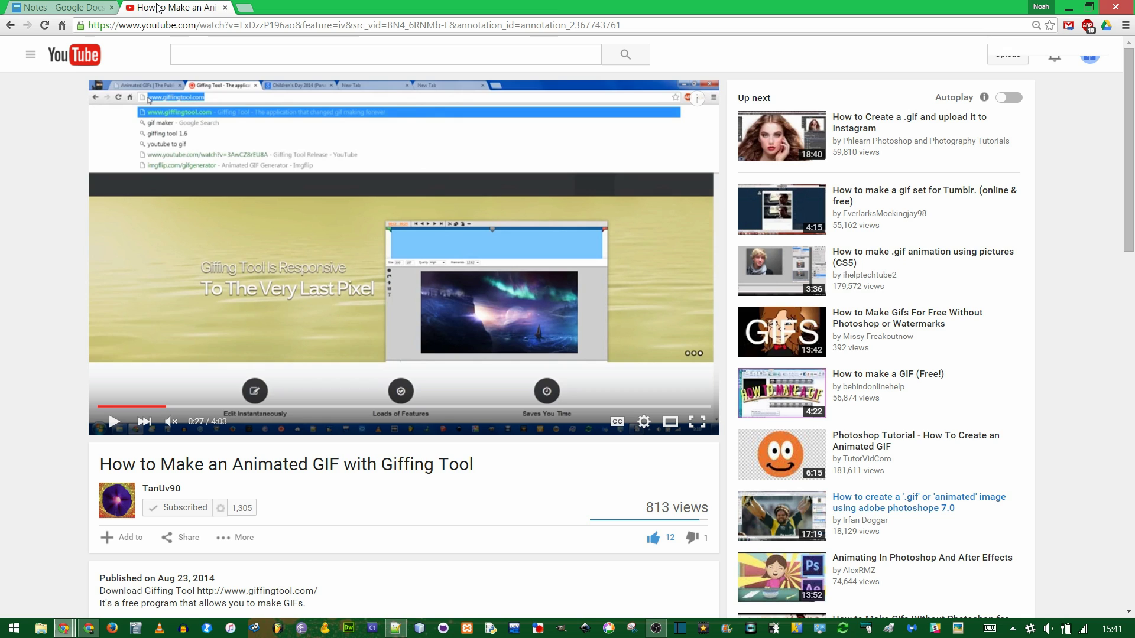
click(135, 27)
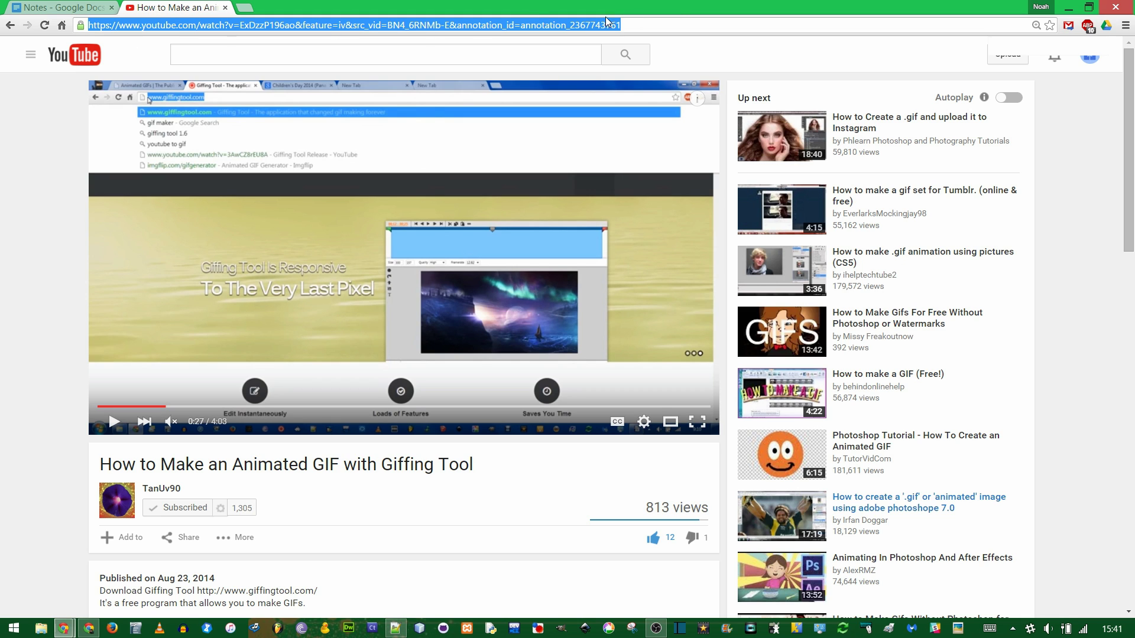
key(ctrl+c)
key(ctrl+1)
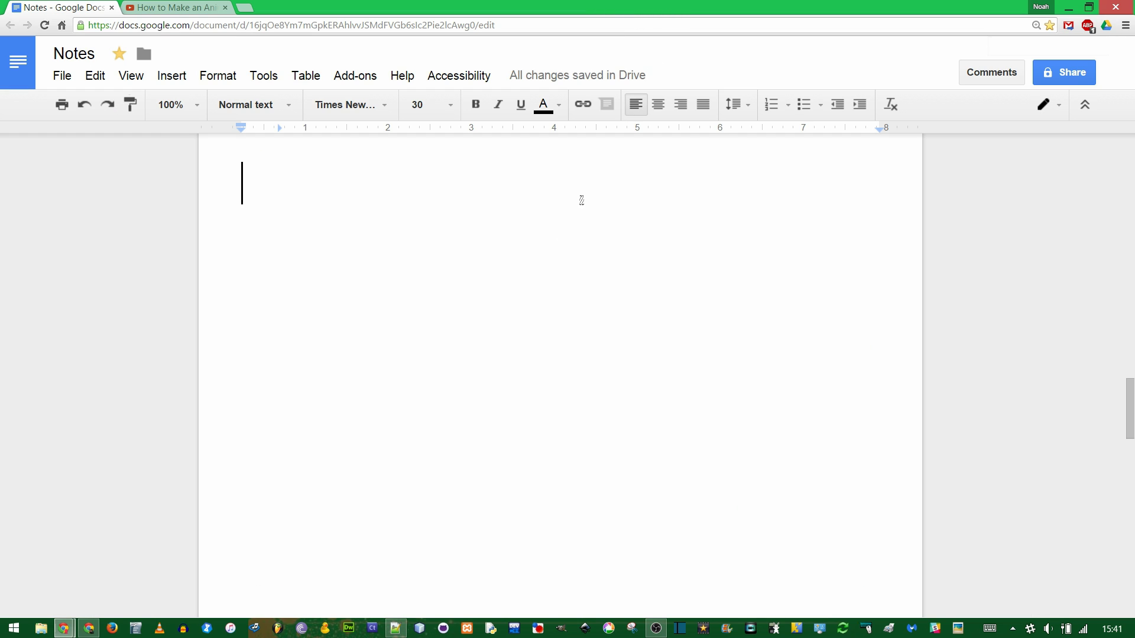
key(ctrl+v)
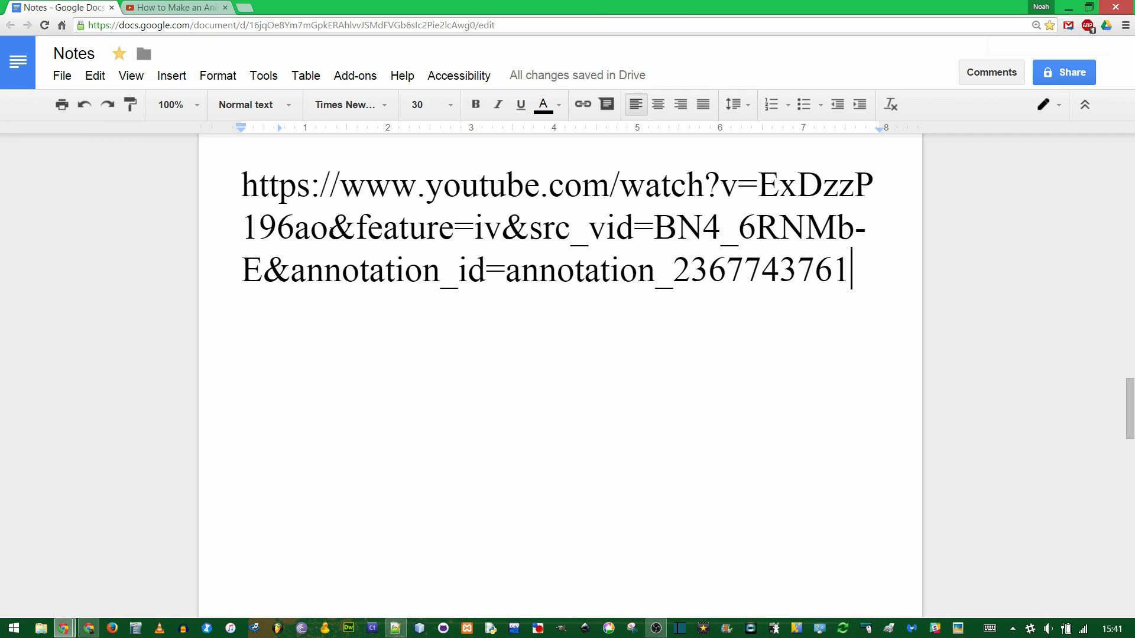
Step: Reload the video from its youtu.be share link, giving watch?v=ExDzzP196ao&feature=youtu.be
click(171, 7)
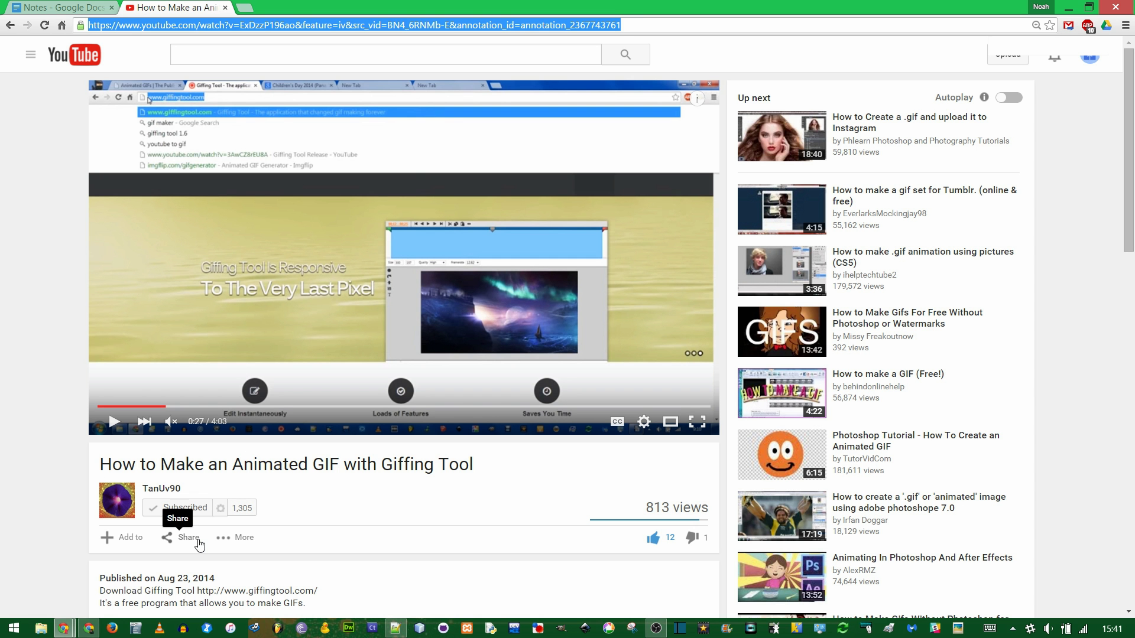
scroll(258, 435, down, 3)
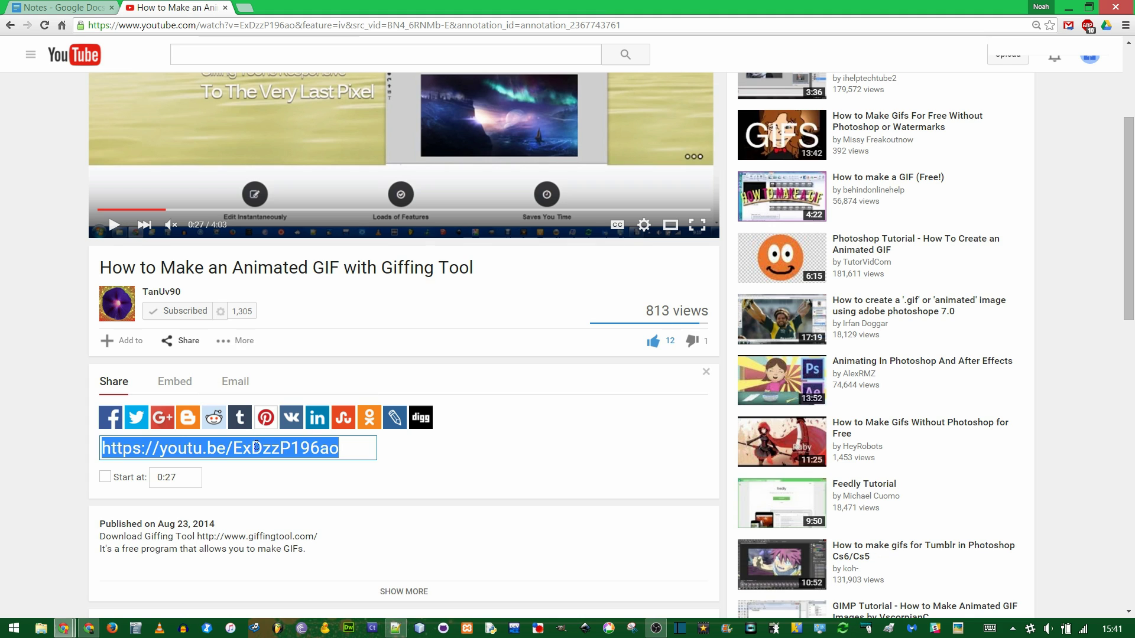
key(ctrl+c)
key(ctrl+l)
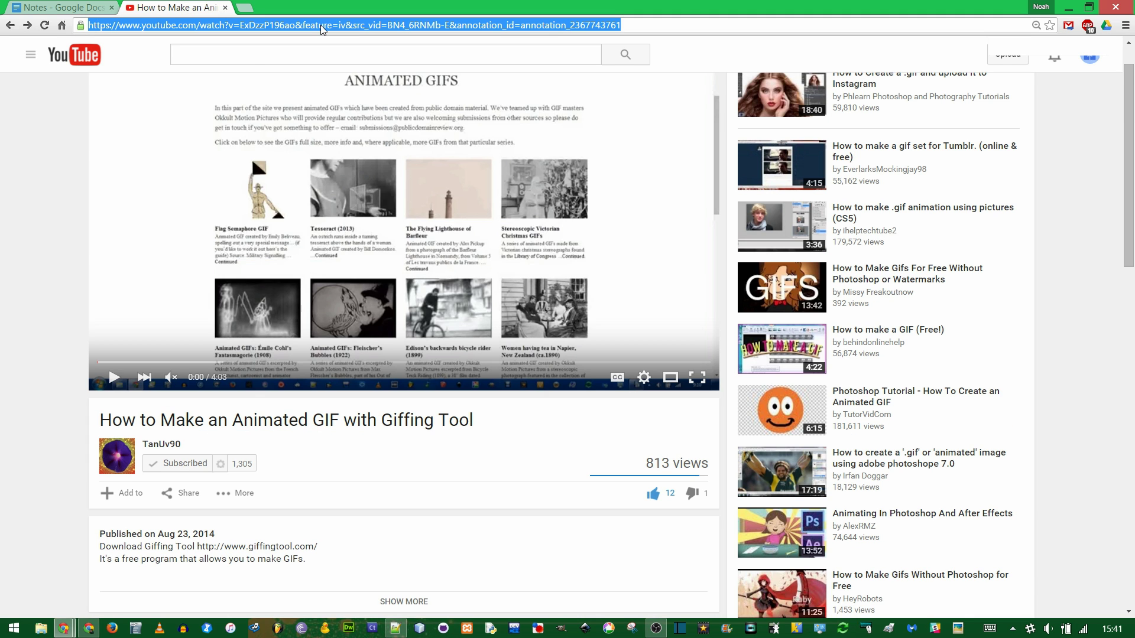
key(ctrl+v)
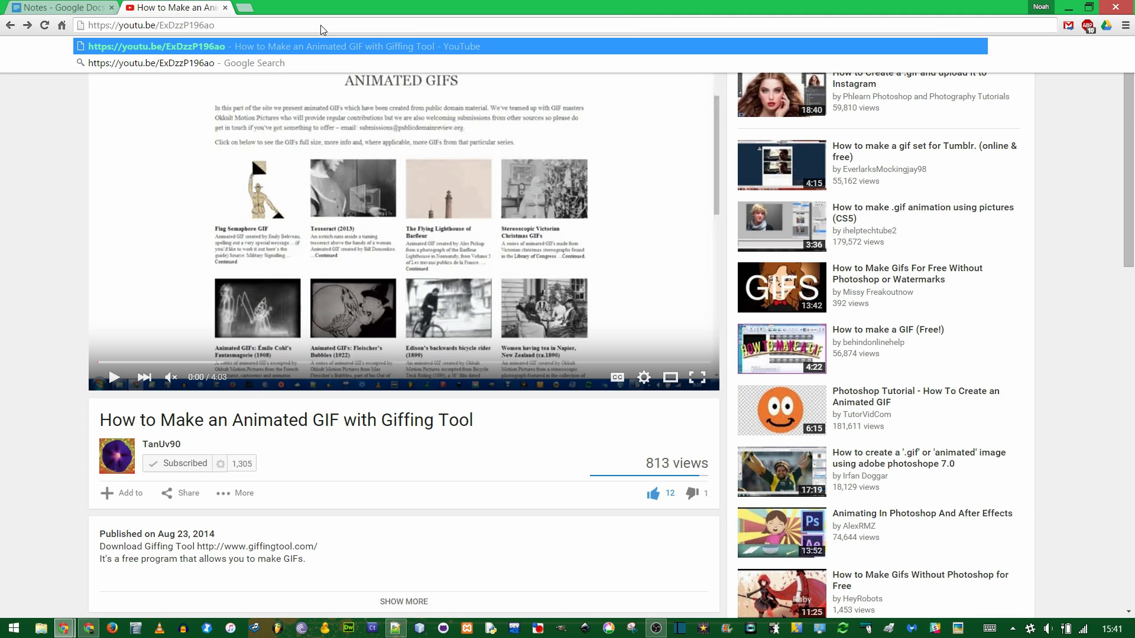
click(216, 48)
drag(215, 25, 416, 26)
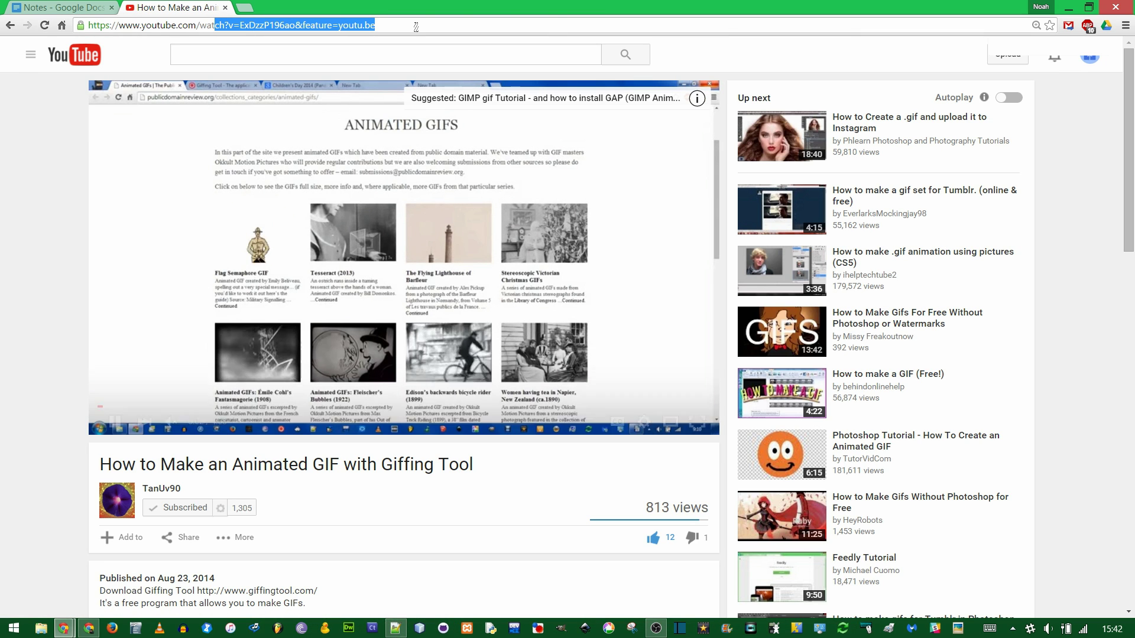
key(ctrl+Tab)
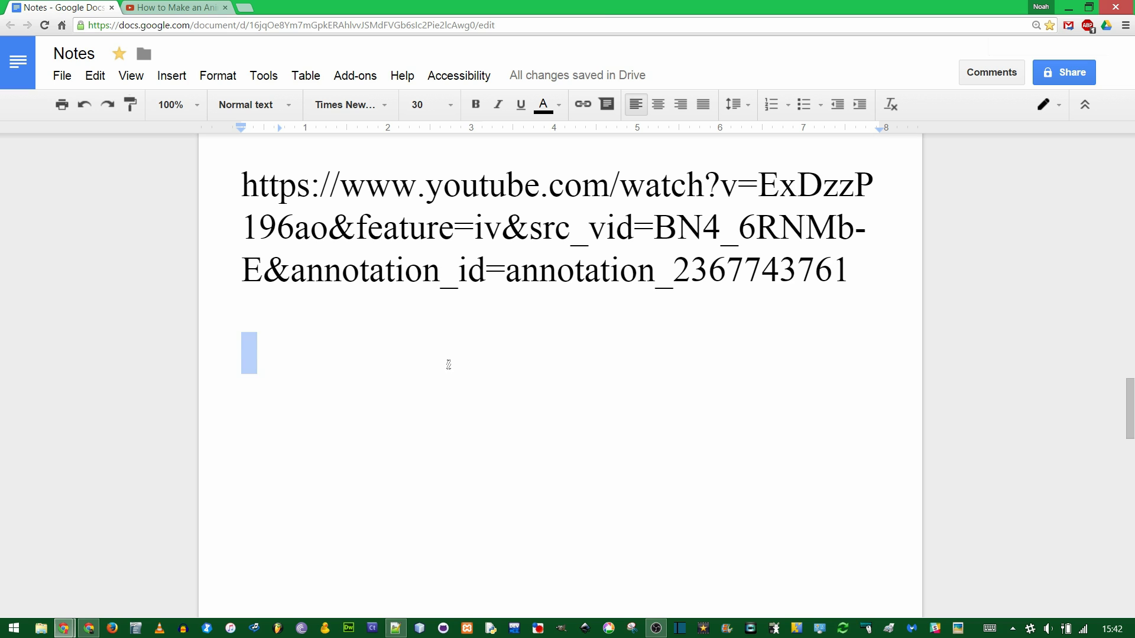
key(ctrl+v)
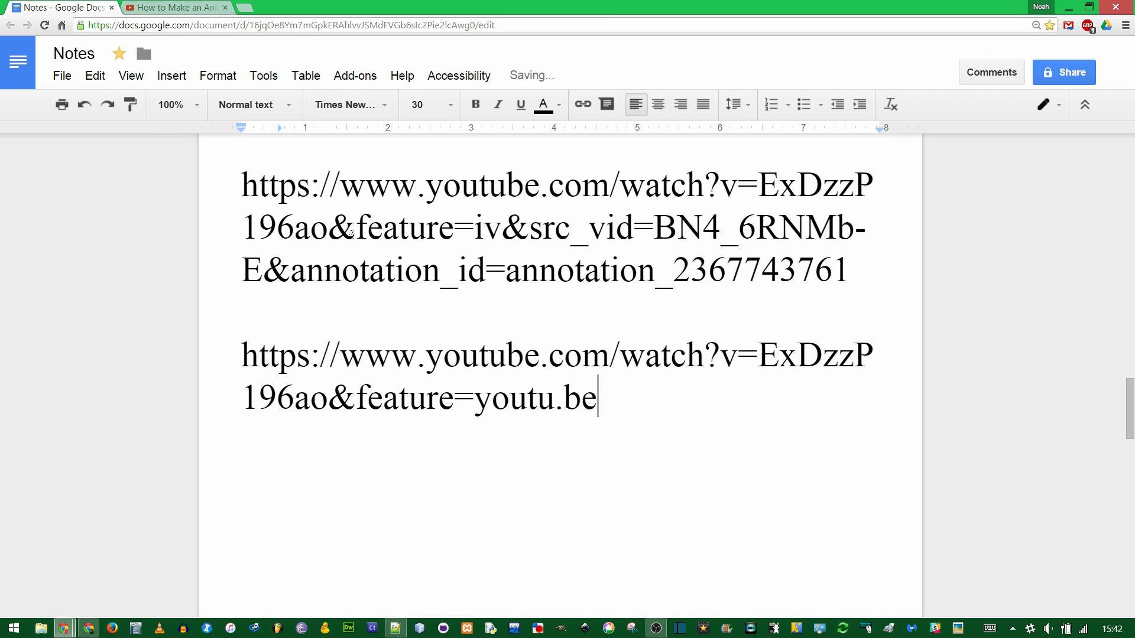
drag(329, 234, 863, 260)
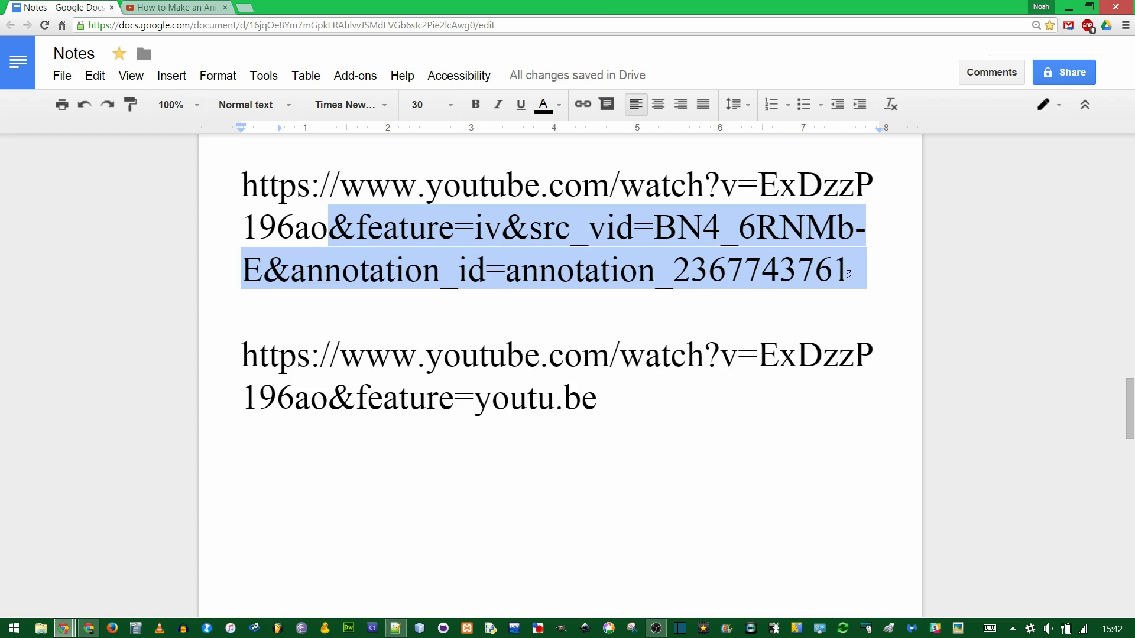
key(BackSpace)
drag(329, 312, 651, 307)
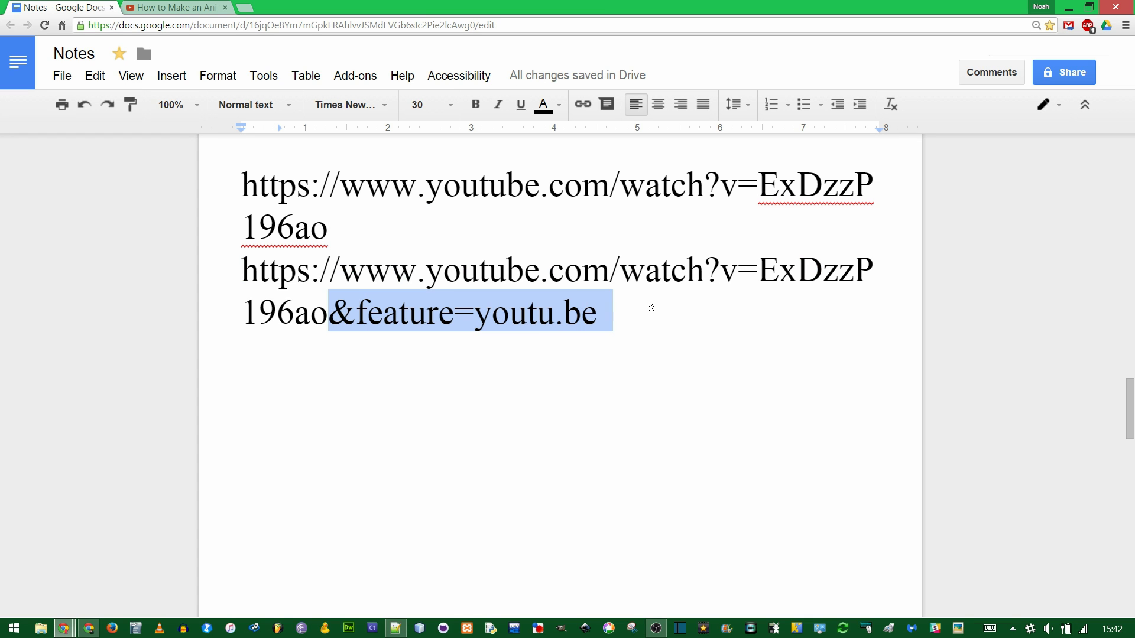
key(BackSpace)
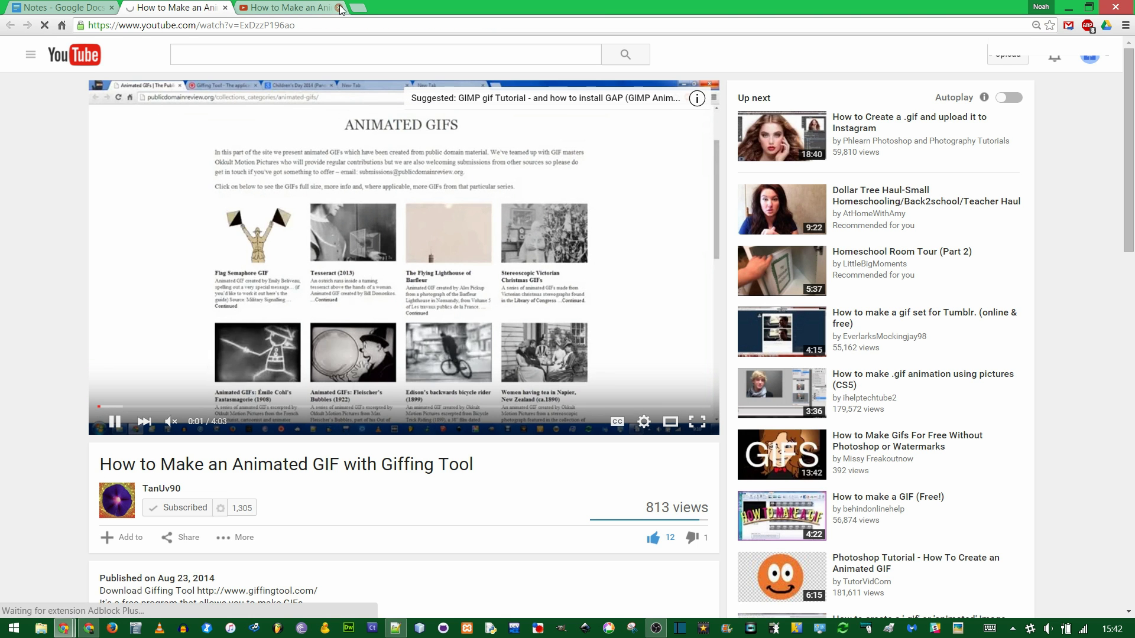
key(ctrl+w)
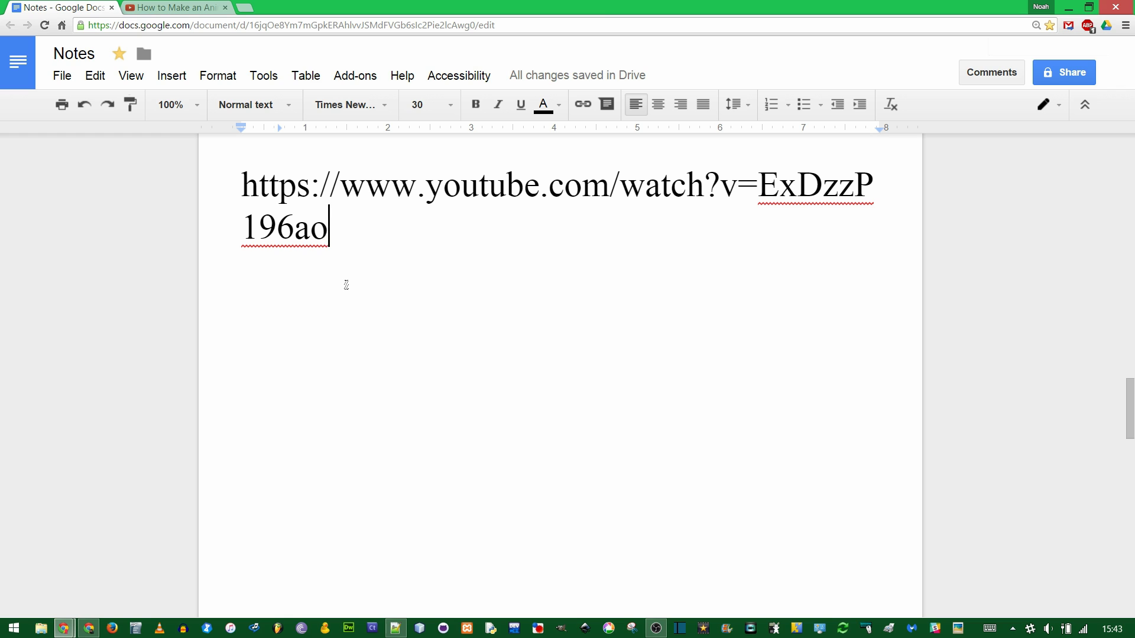
key(Return)
key(Return)
key(Return)
key(Return)
key(Return)
key(Return)
key(Return)
Step: Append &t=33 to the watch link and test that it opens the video at 33 seconds
click(345, 223)
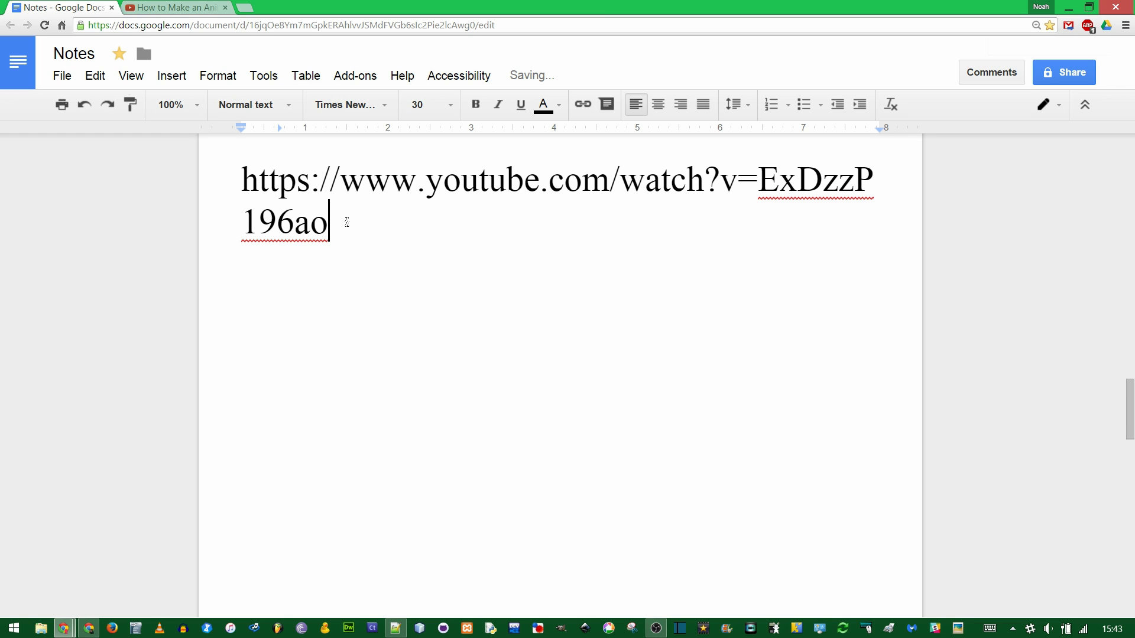
text(&t=33)
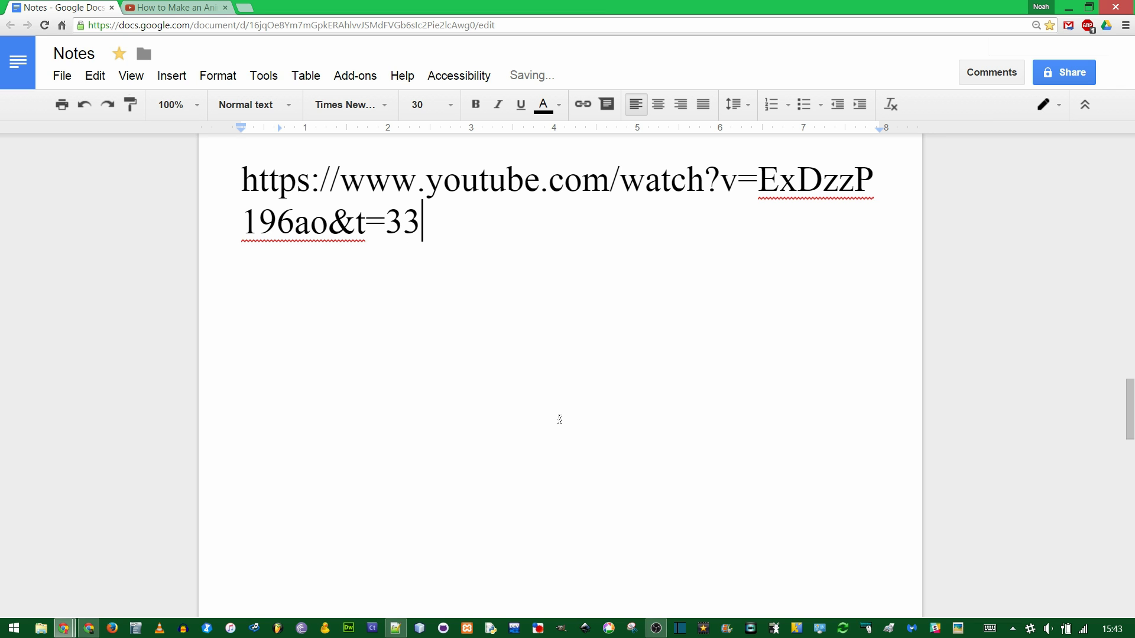
click(385, 289)
click(456, 256)
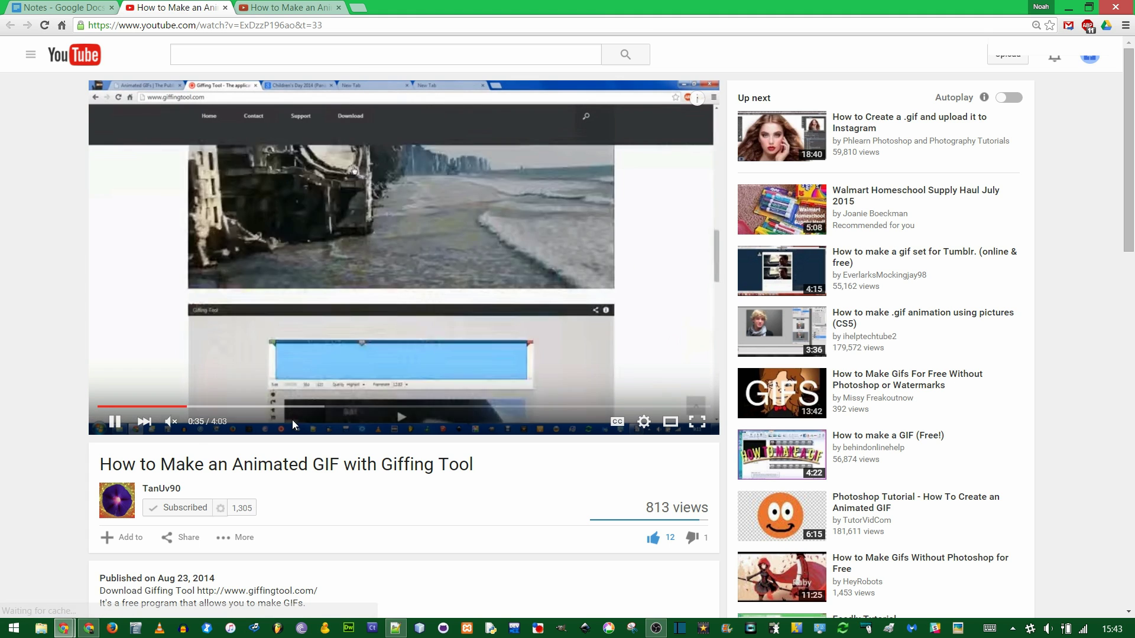
key(ctrl+w)
key(ctrl+w)
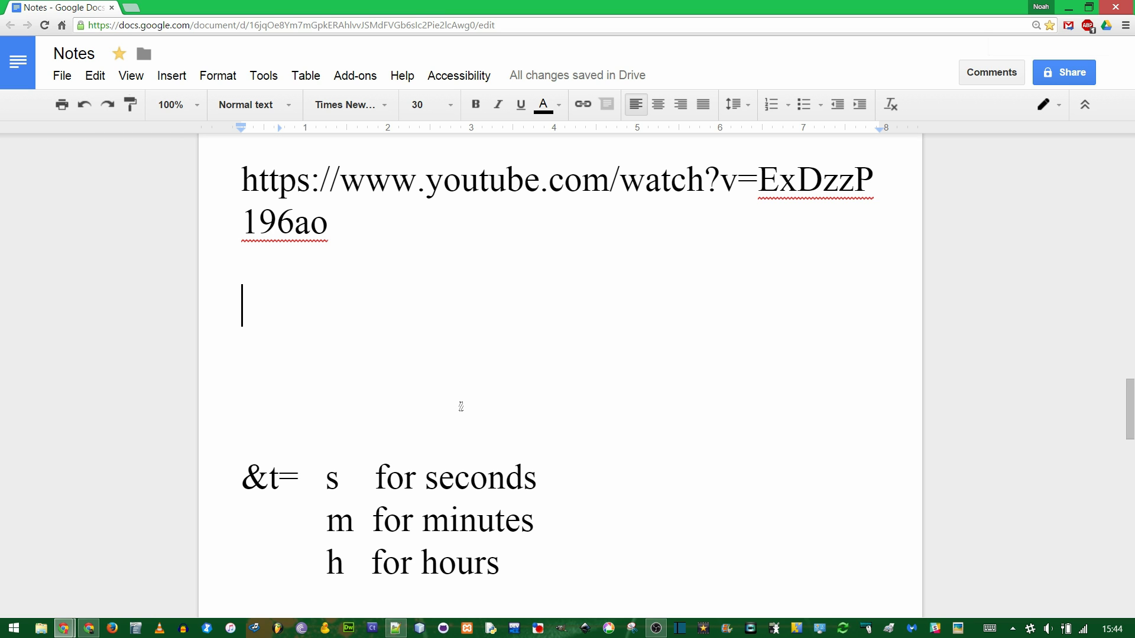
Step: Highlight the s, m and h unit letters in the timestamp legend
double_click(341, 485)
double_click(328, 529)
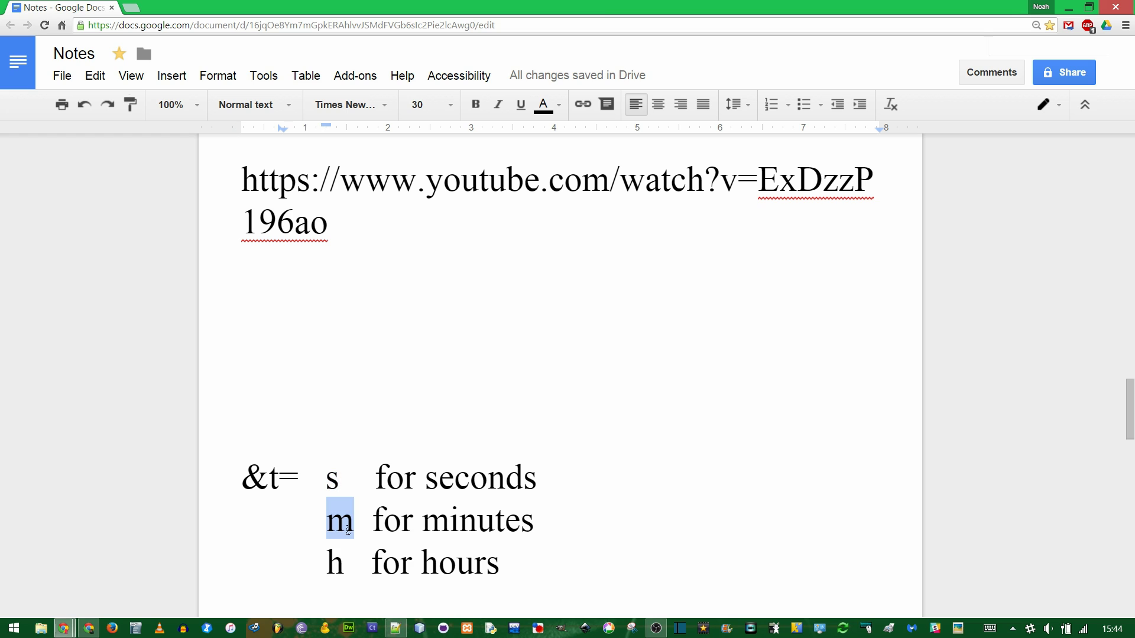
click(327, 558)
double_click(331, 560)
Step: Append &t=1m10s to the watch link and confirm it opens the video at 1:10
click(353, 227)
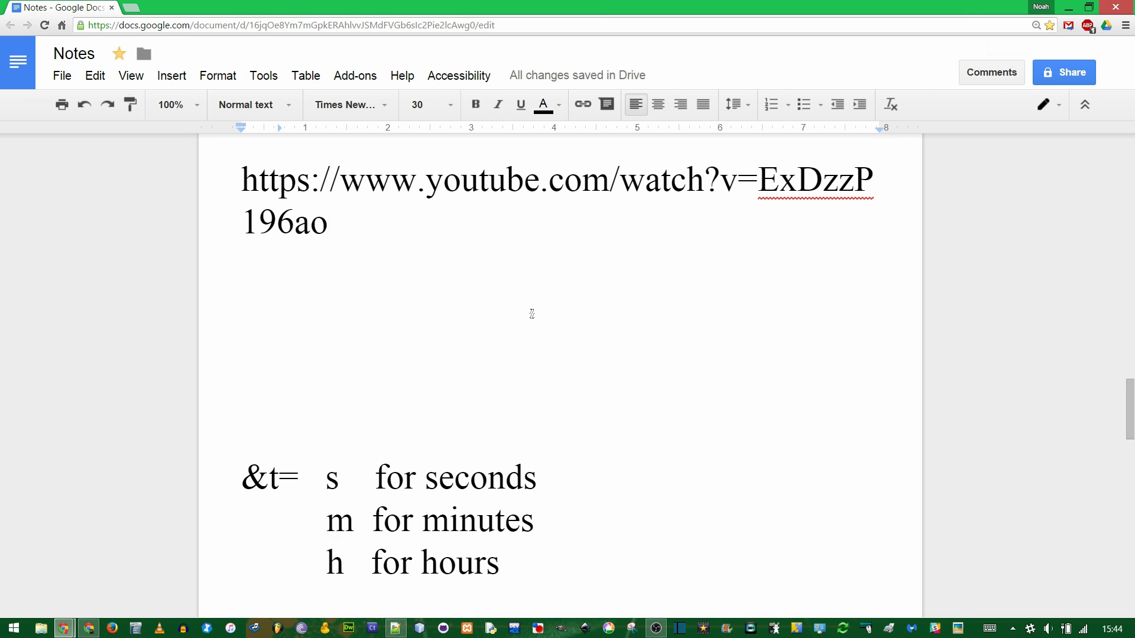
text(&t=)
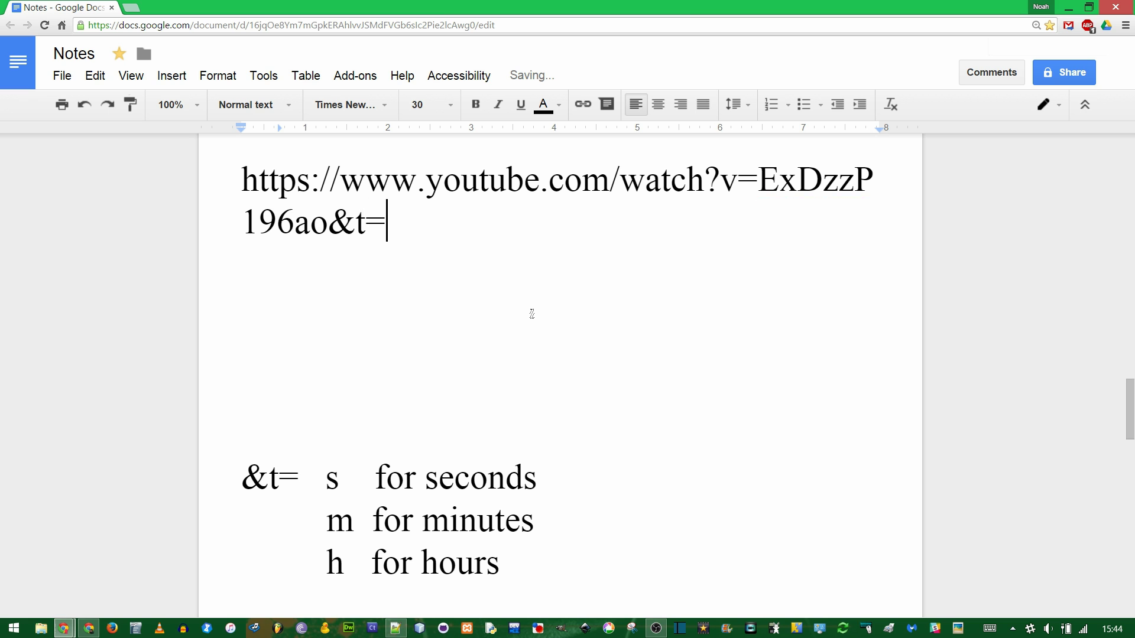
text(1m10s)
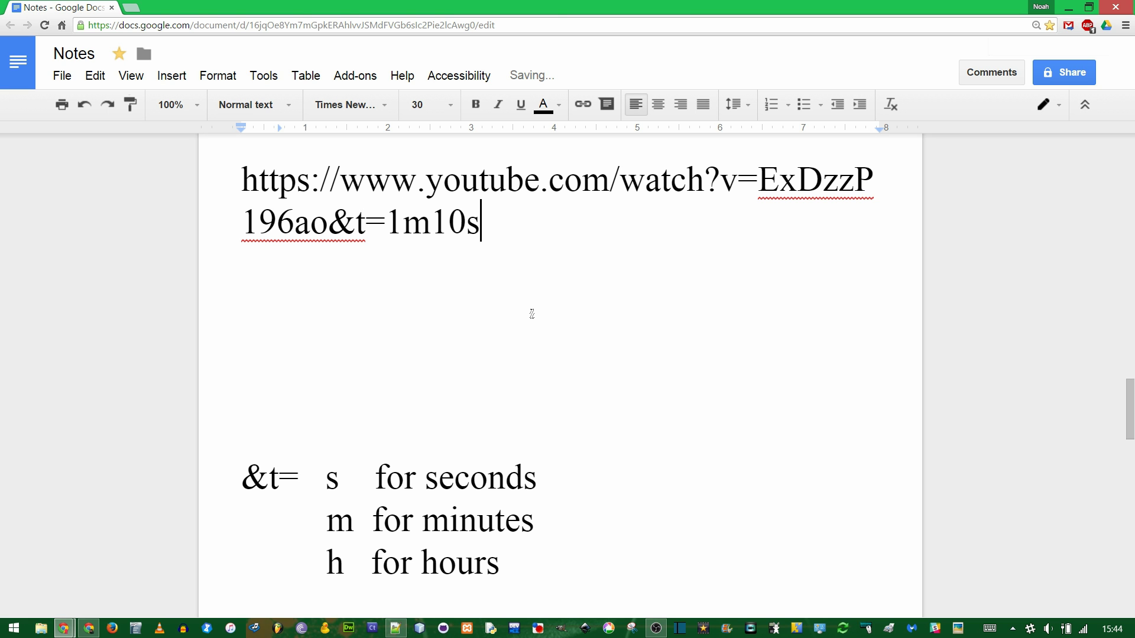
click(476, 222)
click(468, 263)
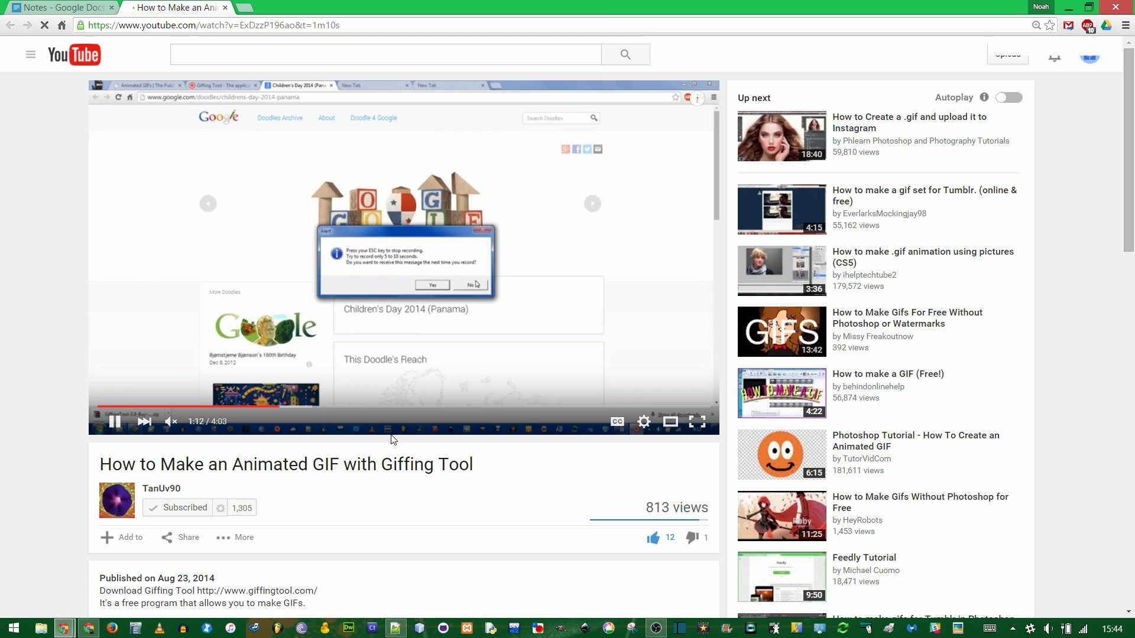
key(ctrl+w)
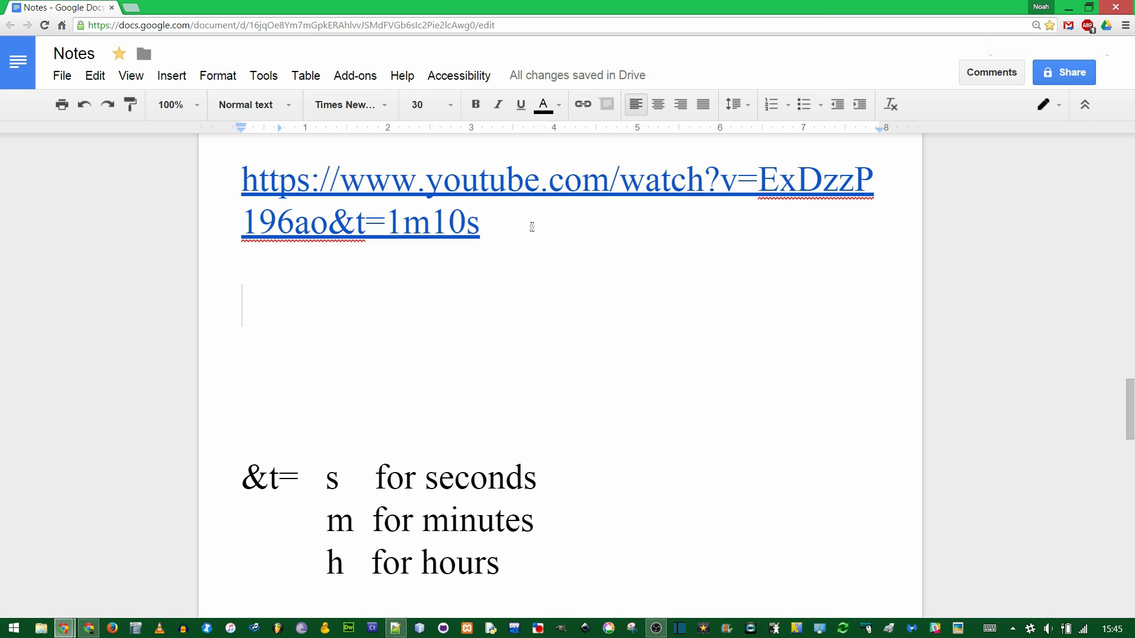
click(378, 226)
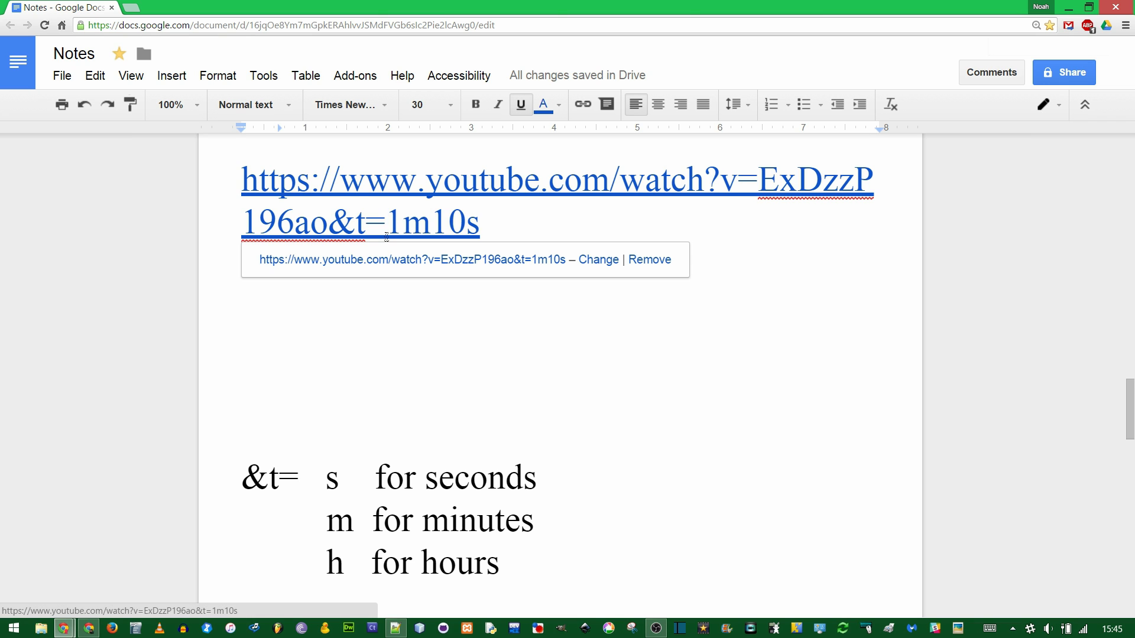
click(488, 224)
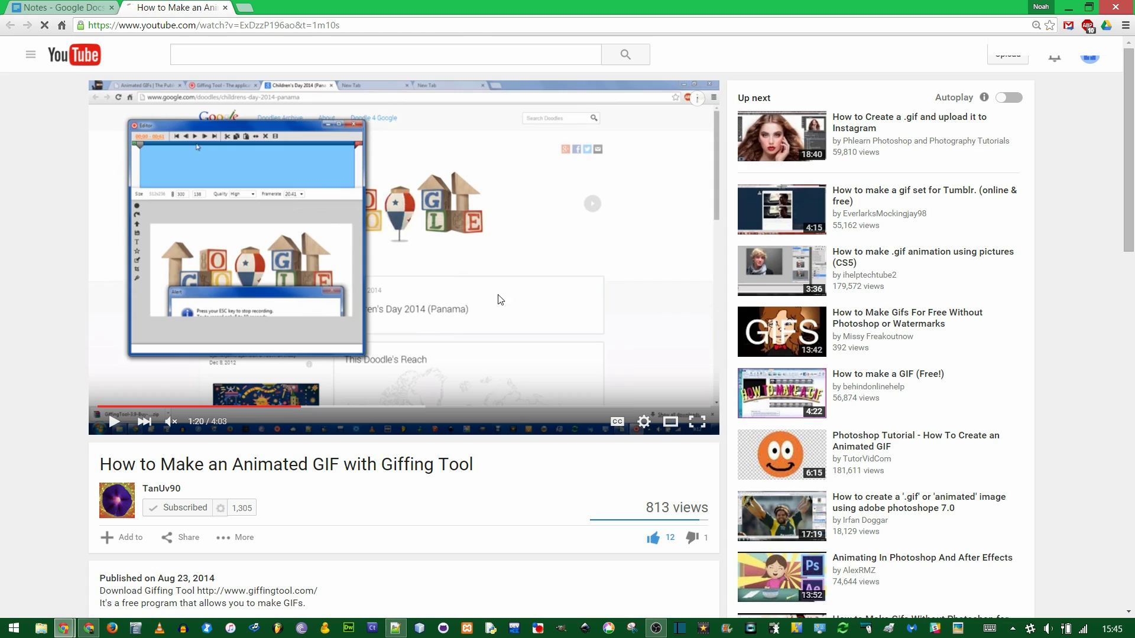
right_click(491, 294)
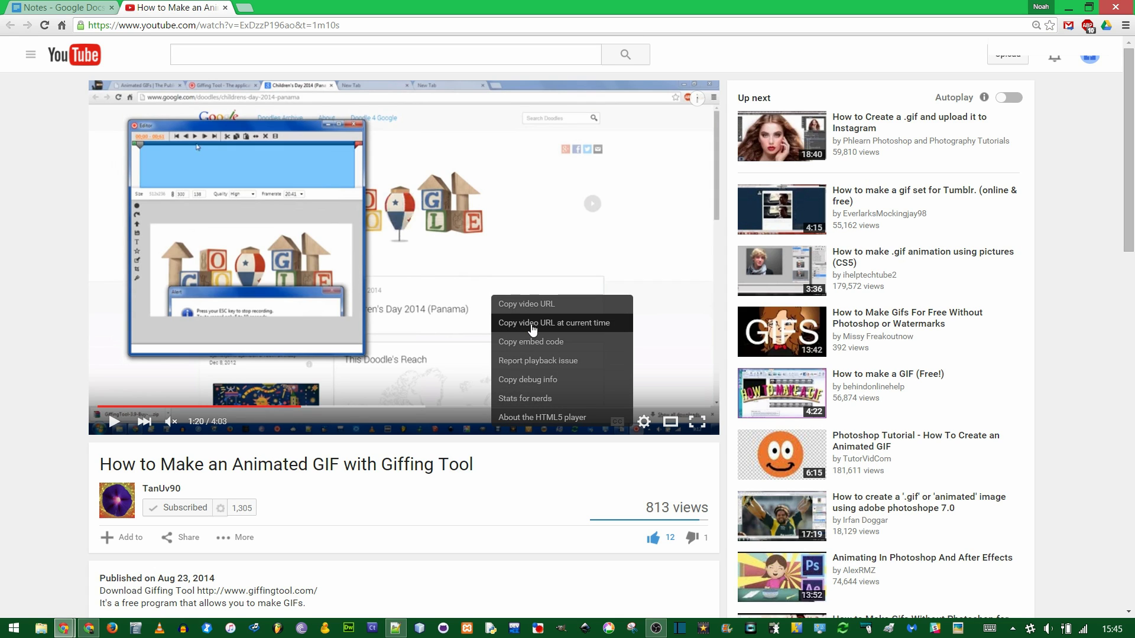
click(609, 329)
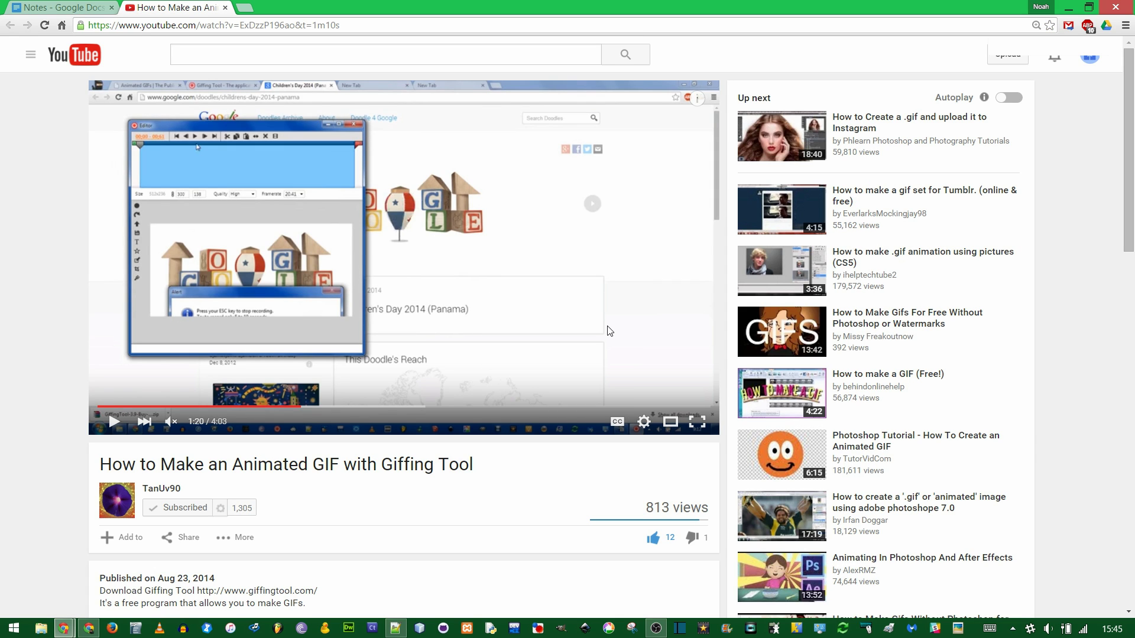
key(ctrl+Tab)
text(https://youtu.be/ExDzzP196ao?t=80)
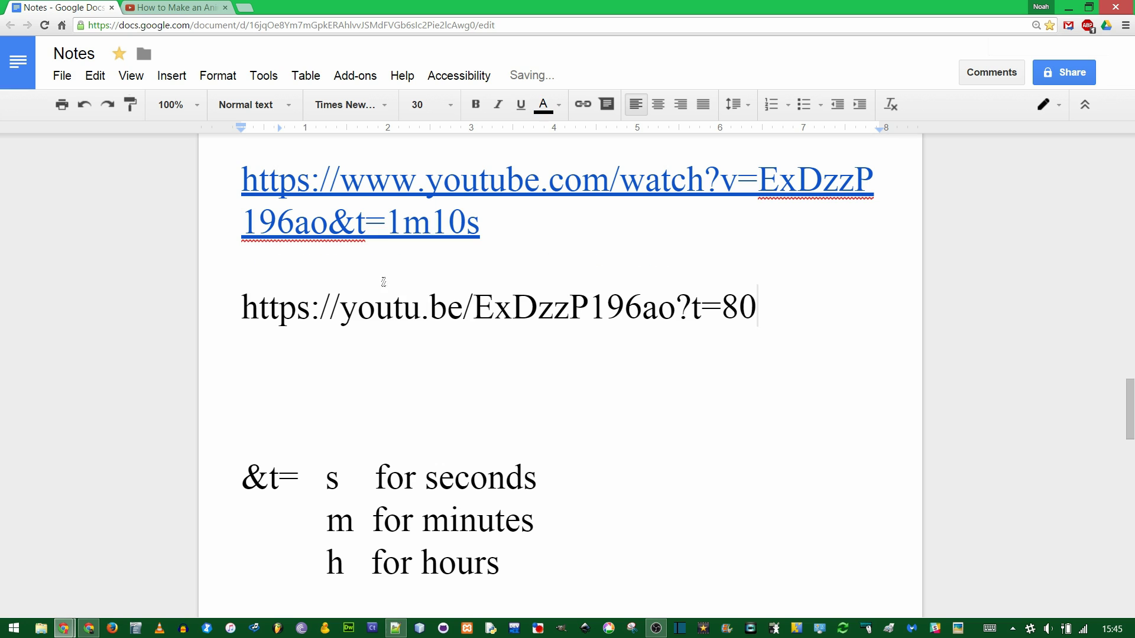
drag(341, 307, 589, 310)
drag(757, 307, 802, 306)
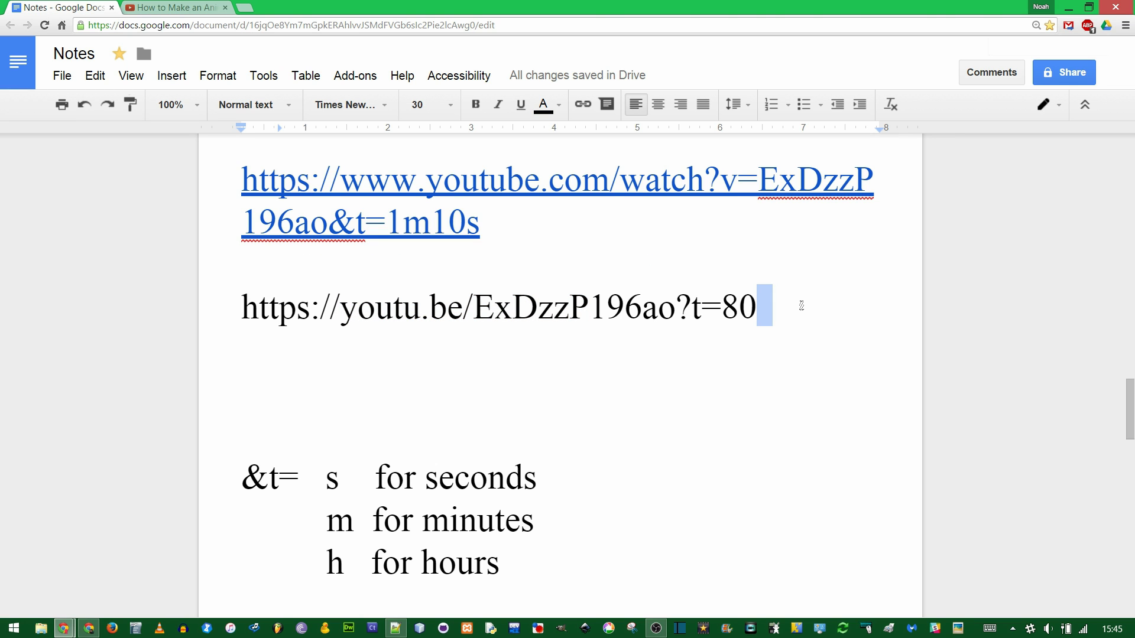
Step: Open the youtu.be ?t=80 link and pause the video to check where it starts
click(802, 305)
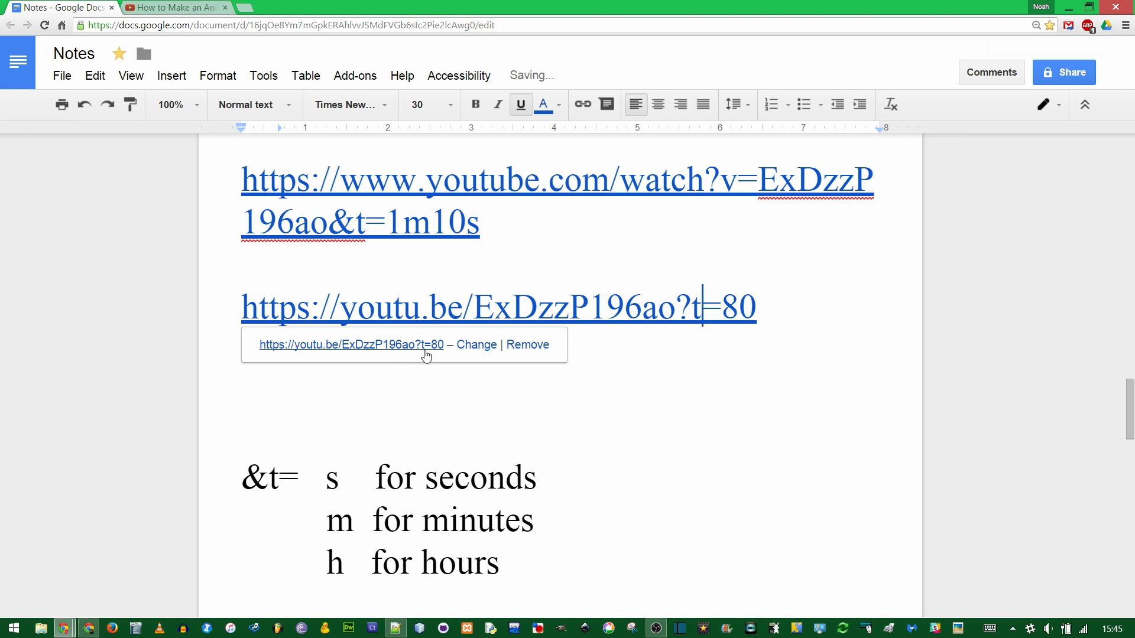
click(401, 355)
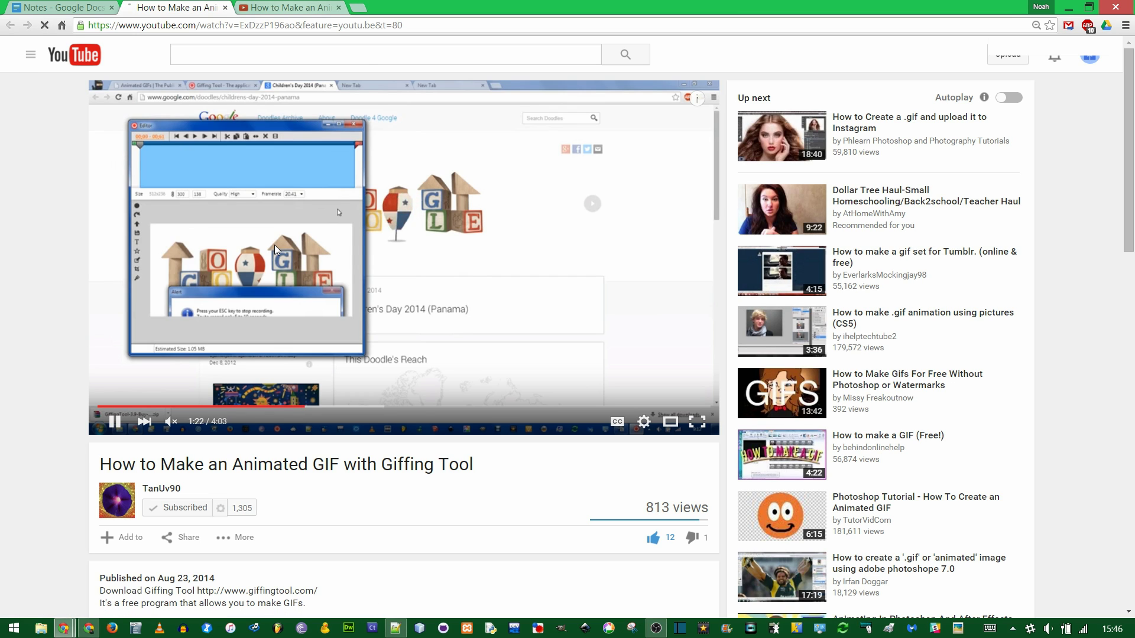
click(273, 343)
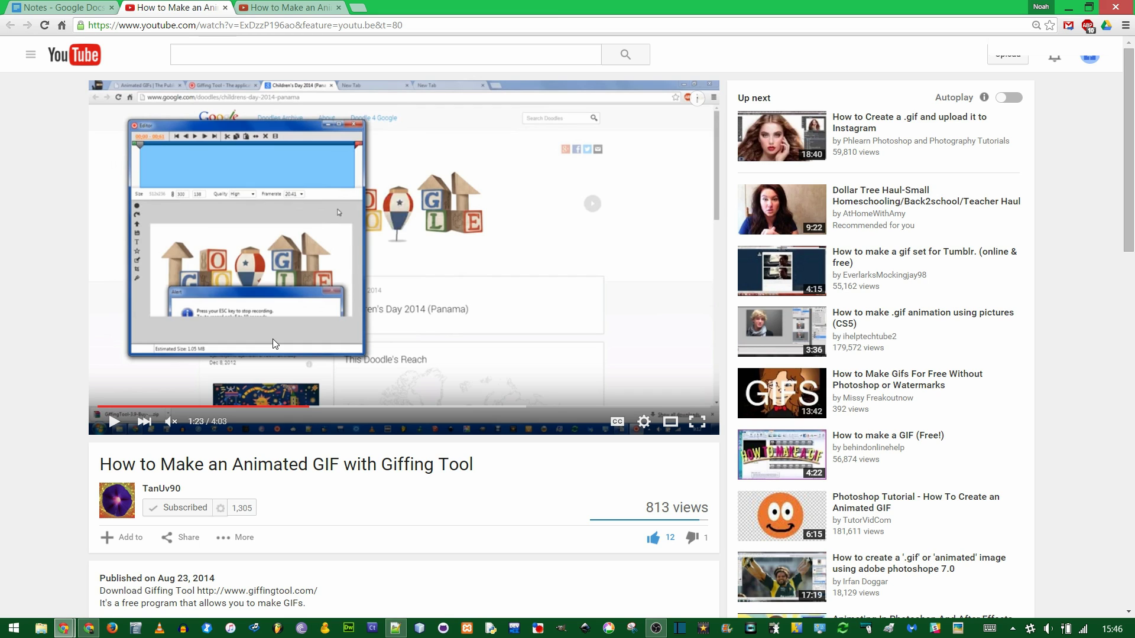
right_click(555, 369)
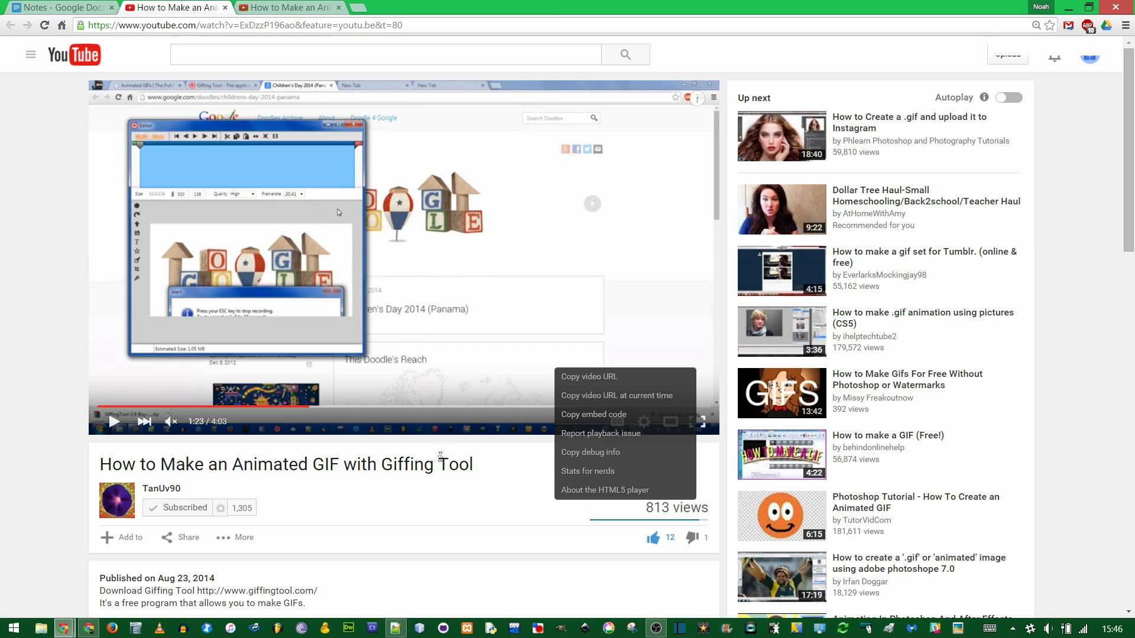
Step: Put the video's 1280×720 Share > Embed iframe code into Notes, caret after the video id
click(193, 543)
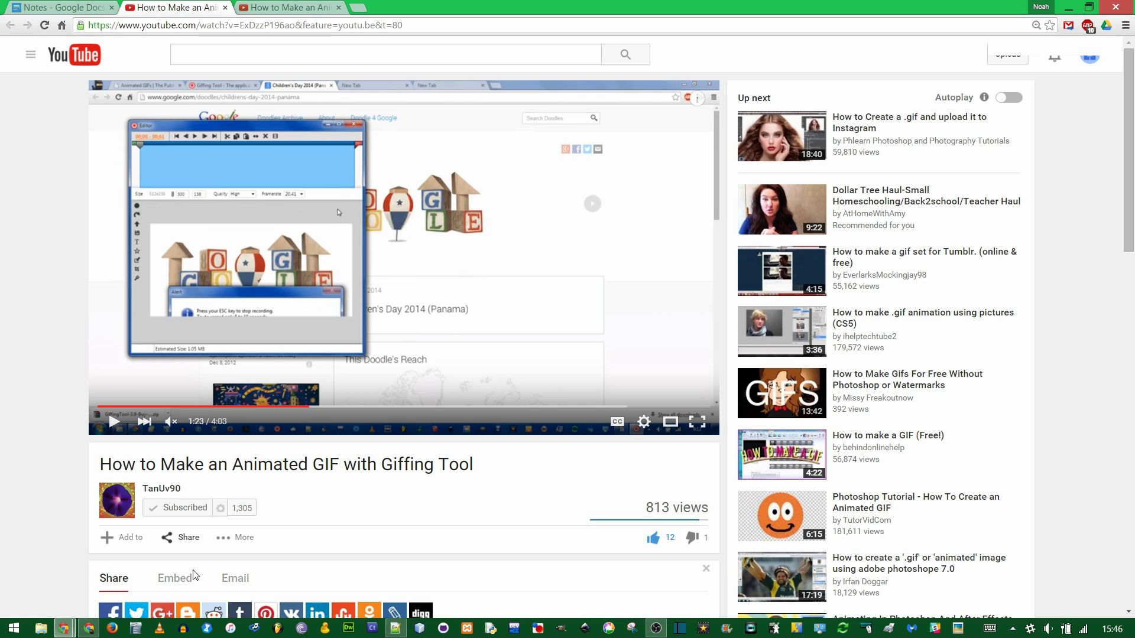
click(174, 578)
scroll(355, 473, down, 3)
click(404, 443)
scroll(353, 227, down, 3)
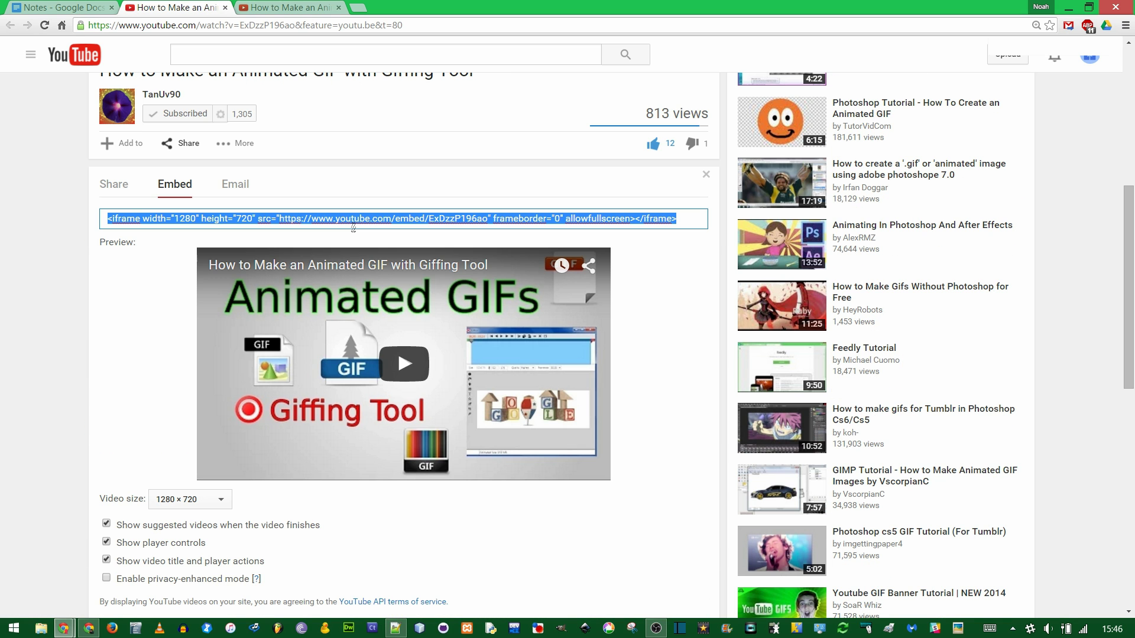
click(59, 7)
drag(441, 357, 756, 360)
click(378, 400)
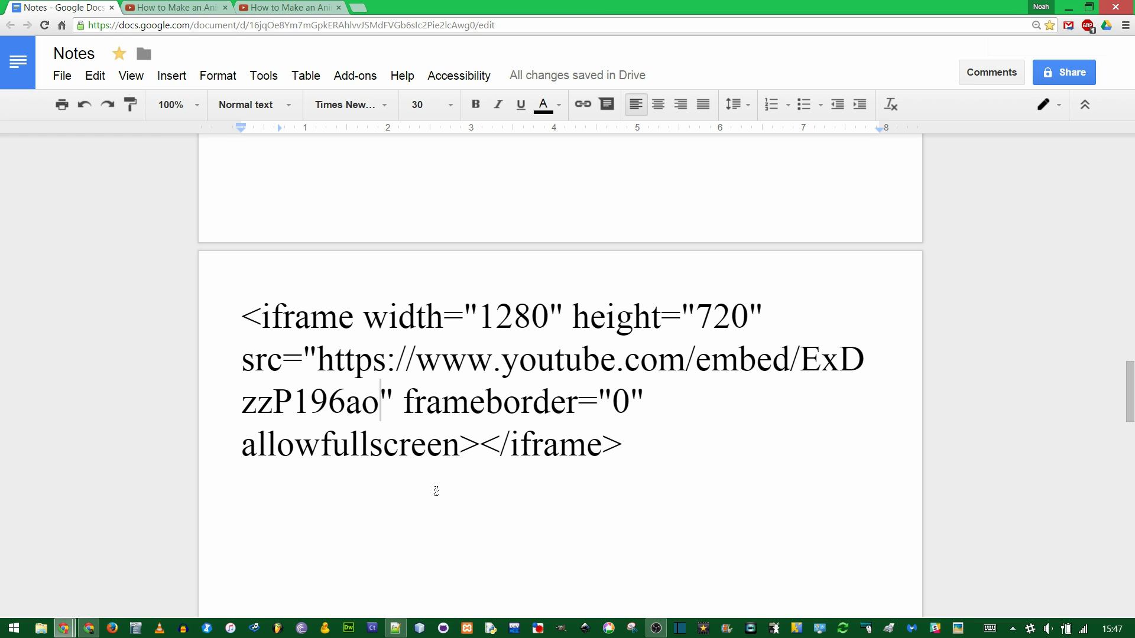
Step: Add ?start=30 to the iframe src, then paste the code into index.html and save
text(?)
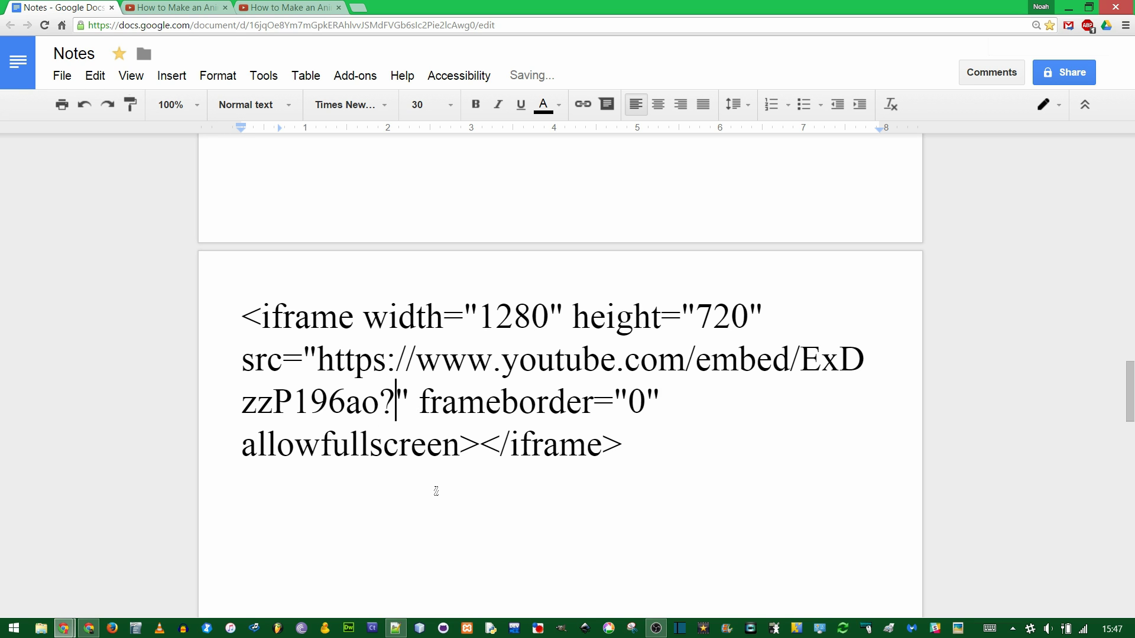
text(start=)
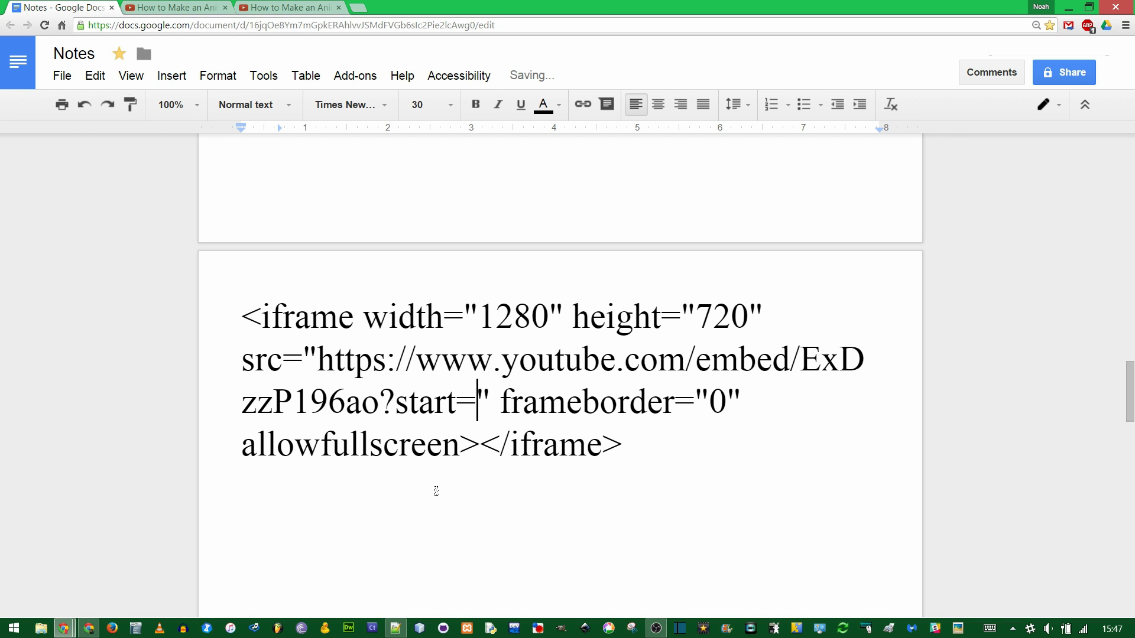
text(30)
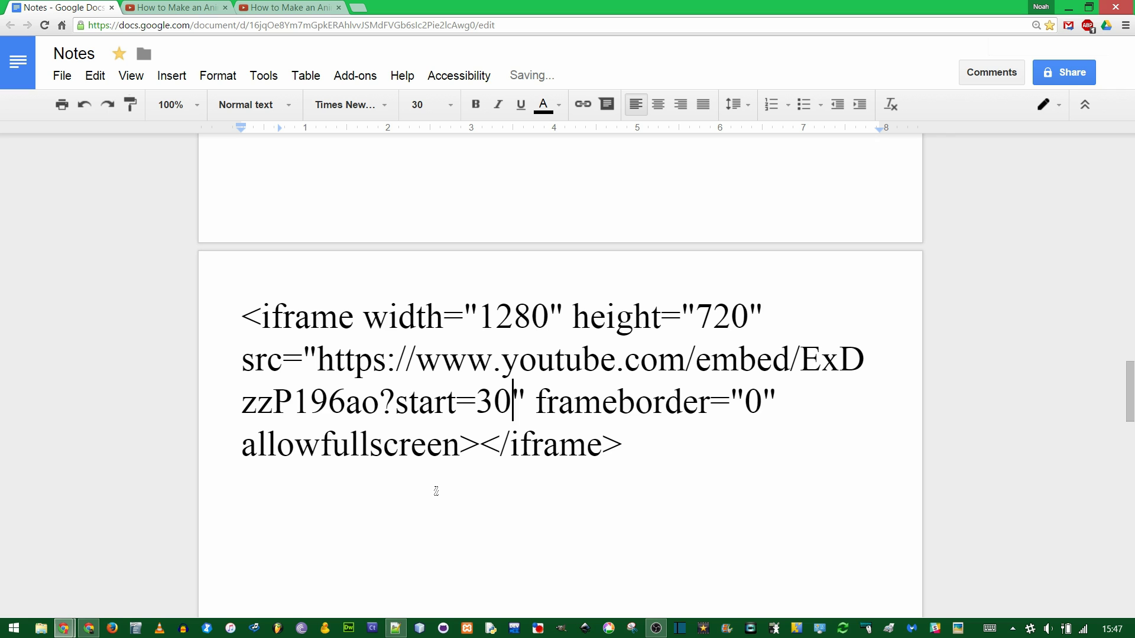
key(ctrl+a)
key(ctrl+c)
key(alt+Tab)
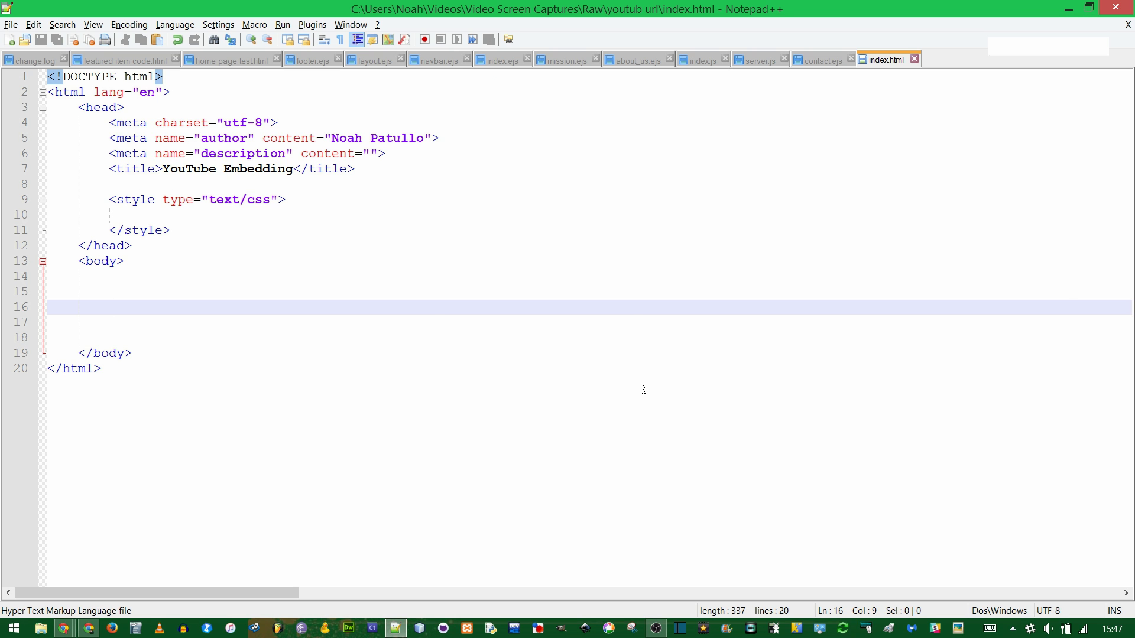
key(ctrl+v)
key(ctrl+s)
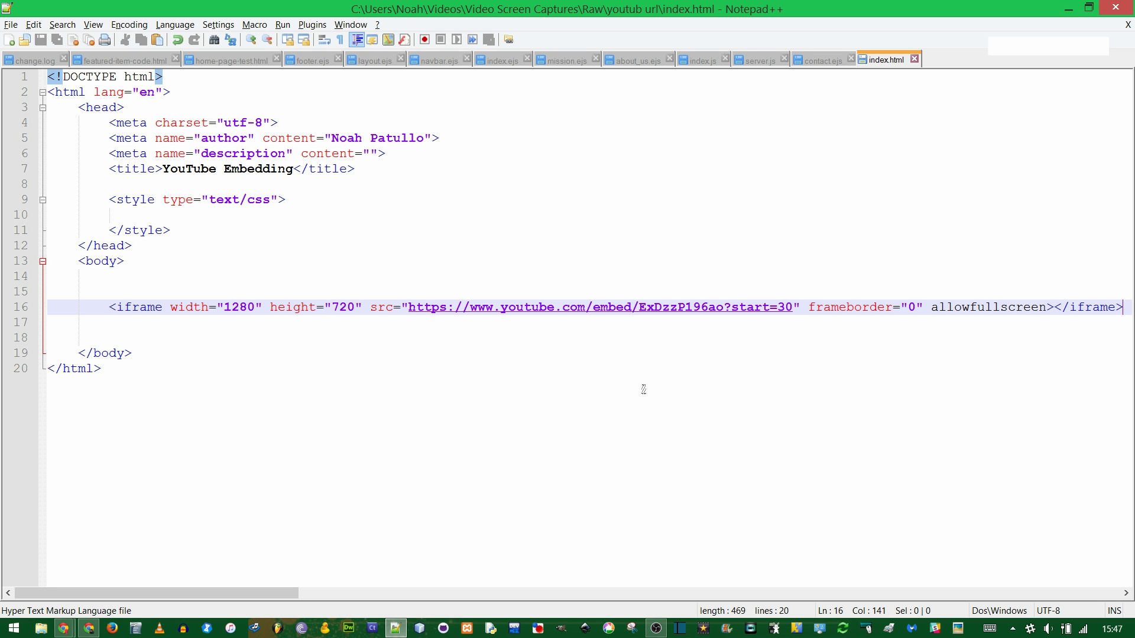
Step: Play and pause the embedded video in index.html to confirm it starts at 0:30
key(alt+Tab)
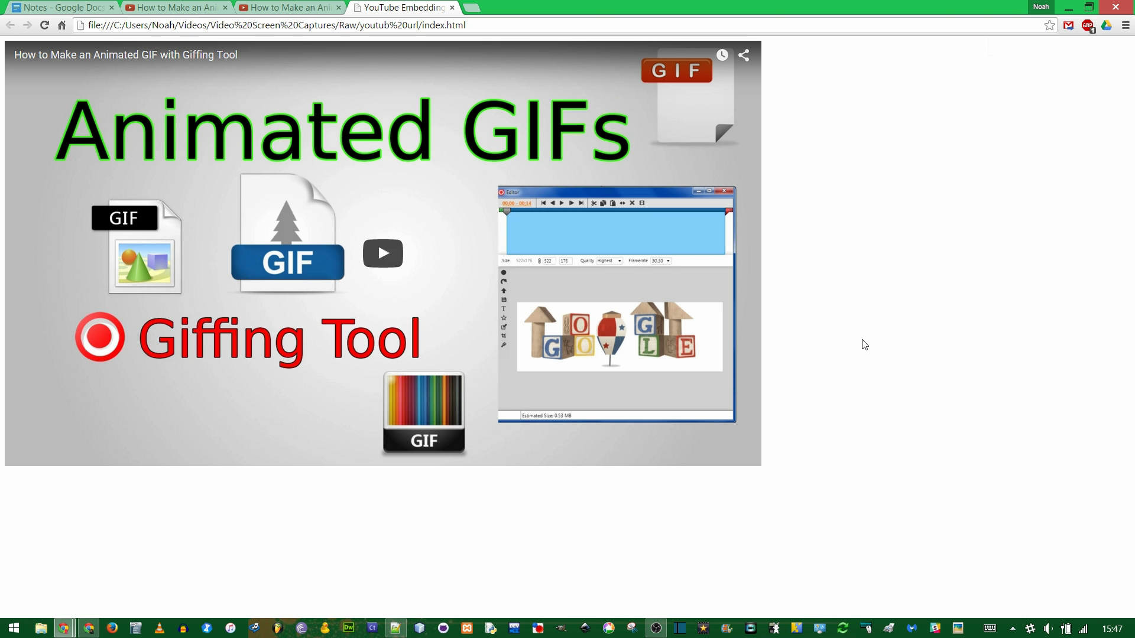
click(374, 282)
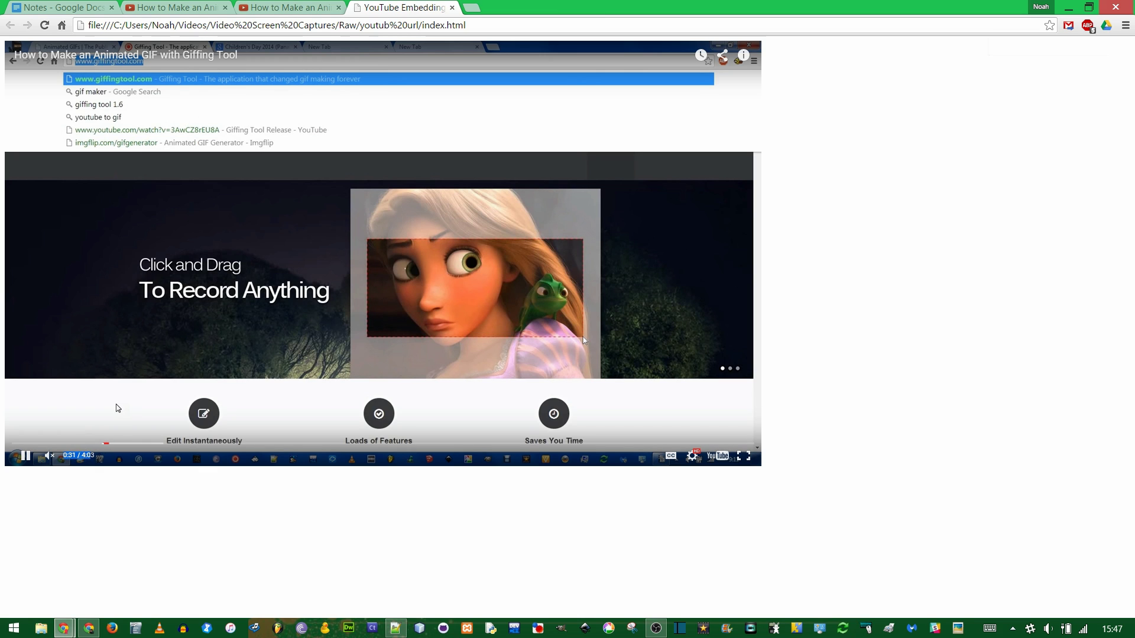
click(465, 289)
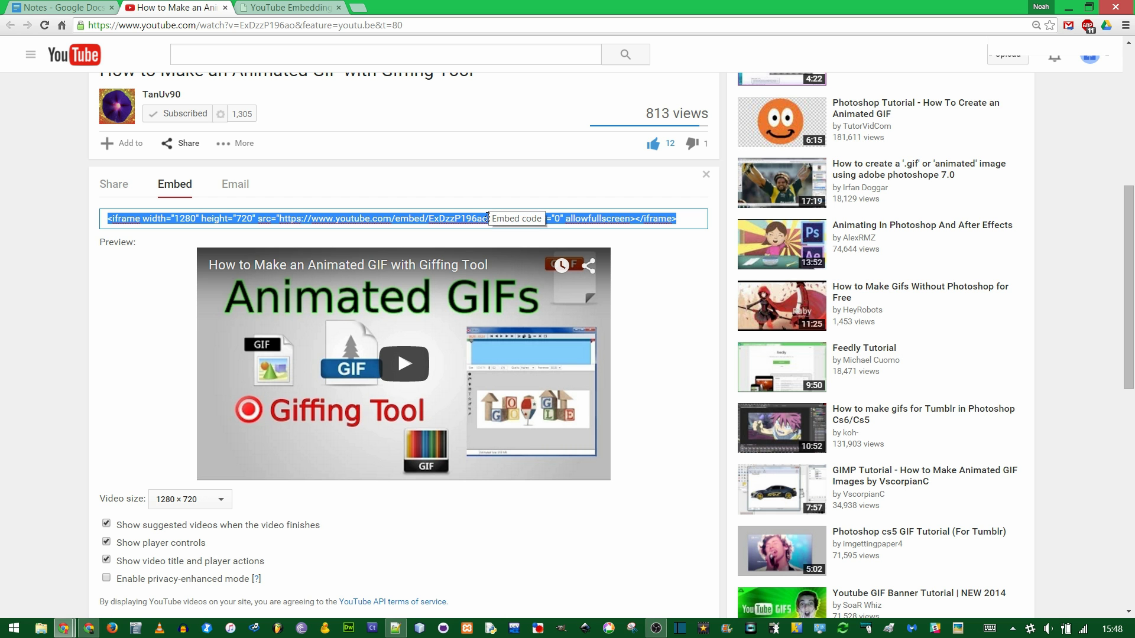
Step: Untick 'Show suggested videos when the video finishes' and select rel=0 in the embed code
click(248, 527)
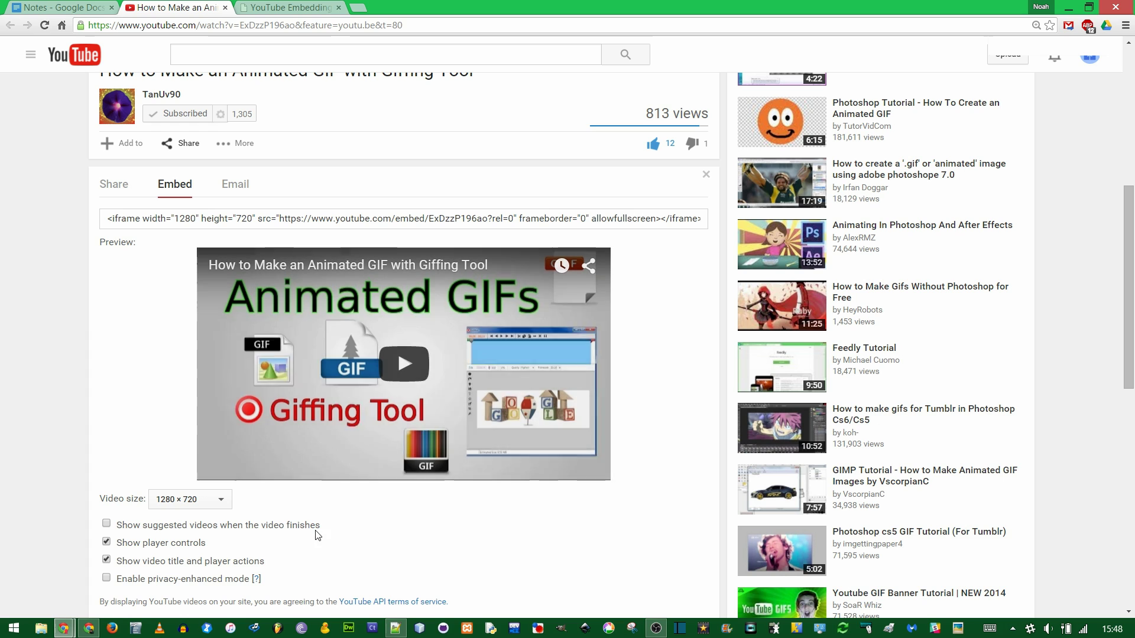
double_click(512, 219)
drag(512, 220, 496, 222)
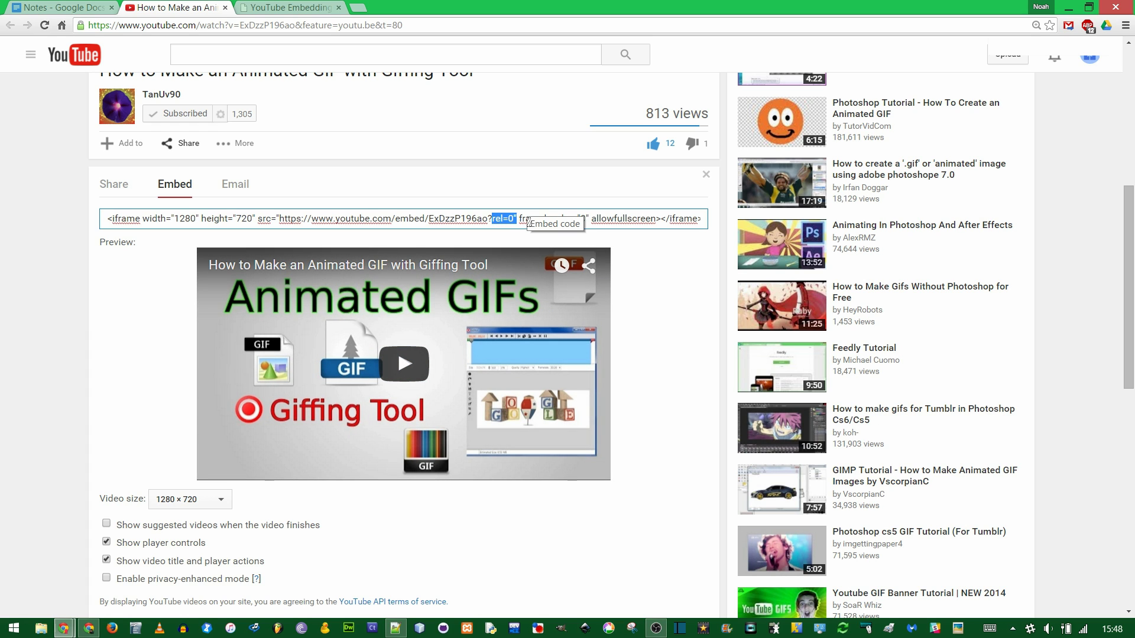
Step: Paste the ?rel=0 embed code over the old one and extend it to ?rel=0&start=100
key(ctrl+shift+Tab)
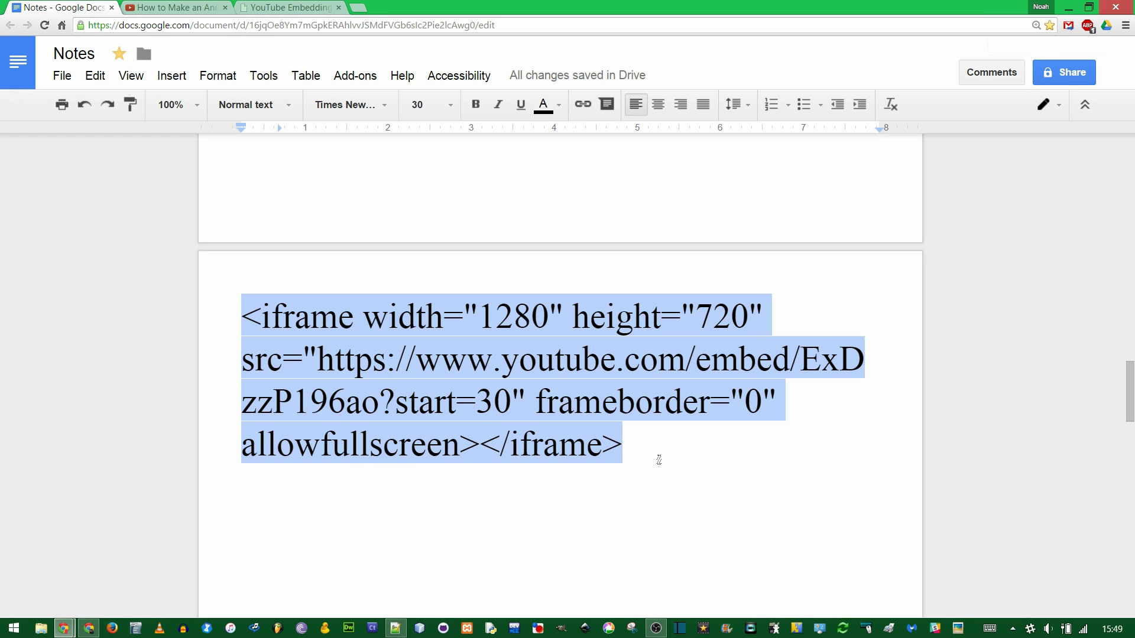
text(<iframe width="1280" height="720" src="https://www.youtube.com/embed/ExDzzP196ao?rel=0" frameborder="0" allowfullscreen></iframe>)
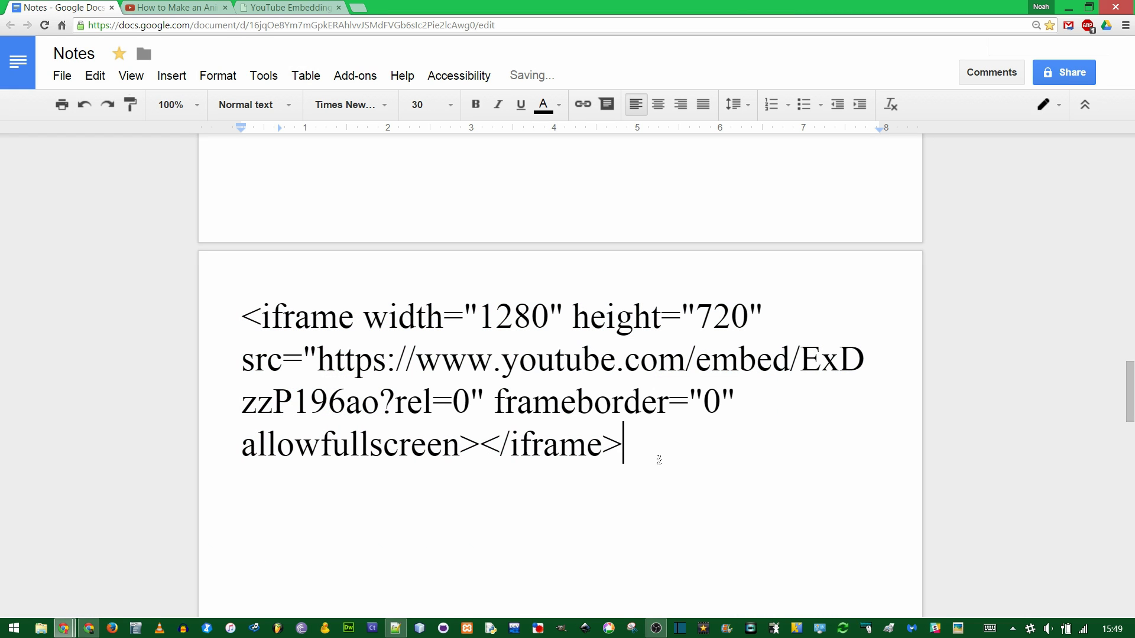
click(471, 400)
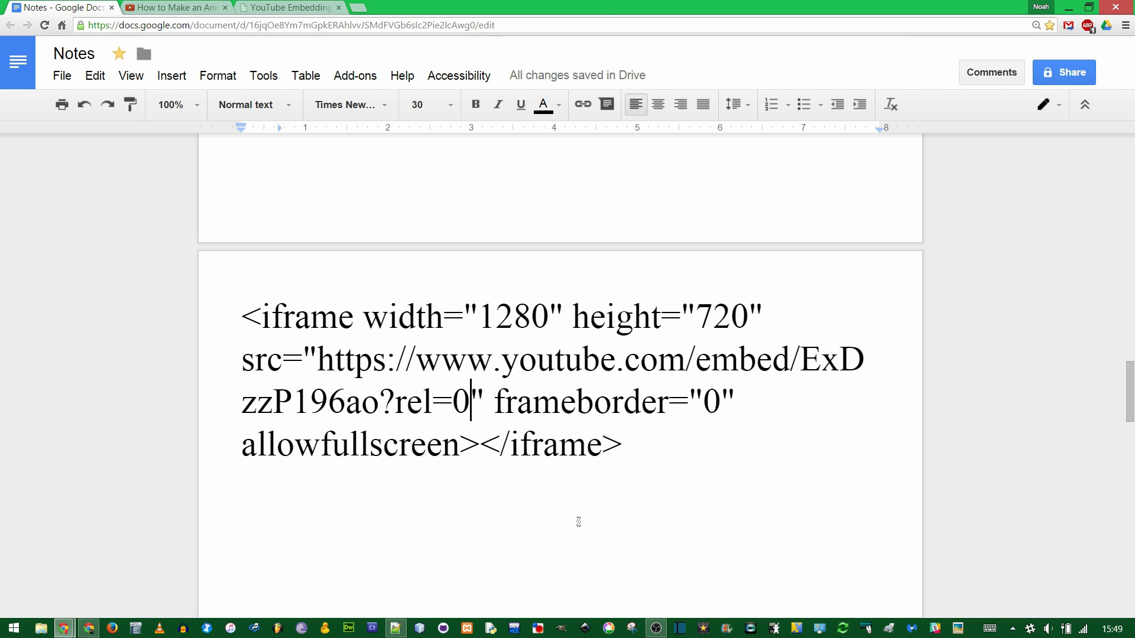
text(&start-)
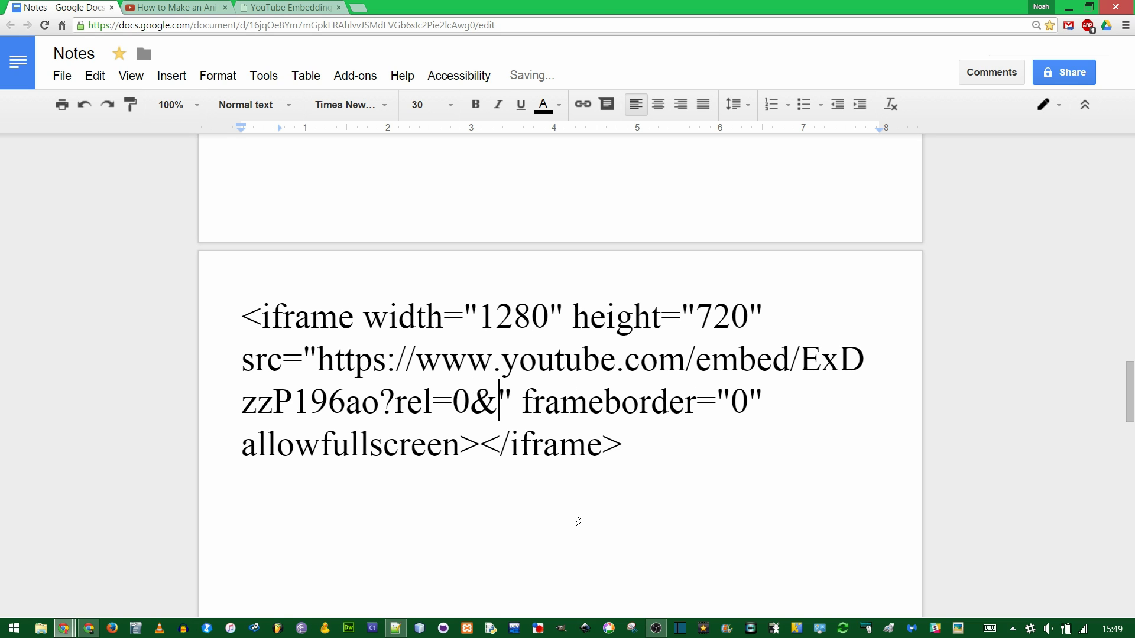
key(BackSpace)
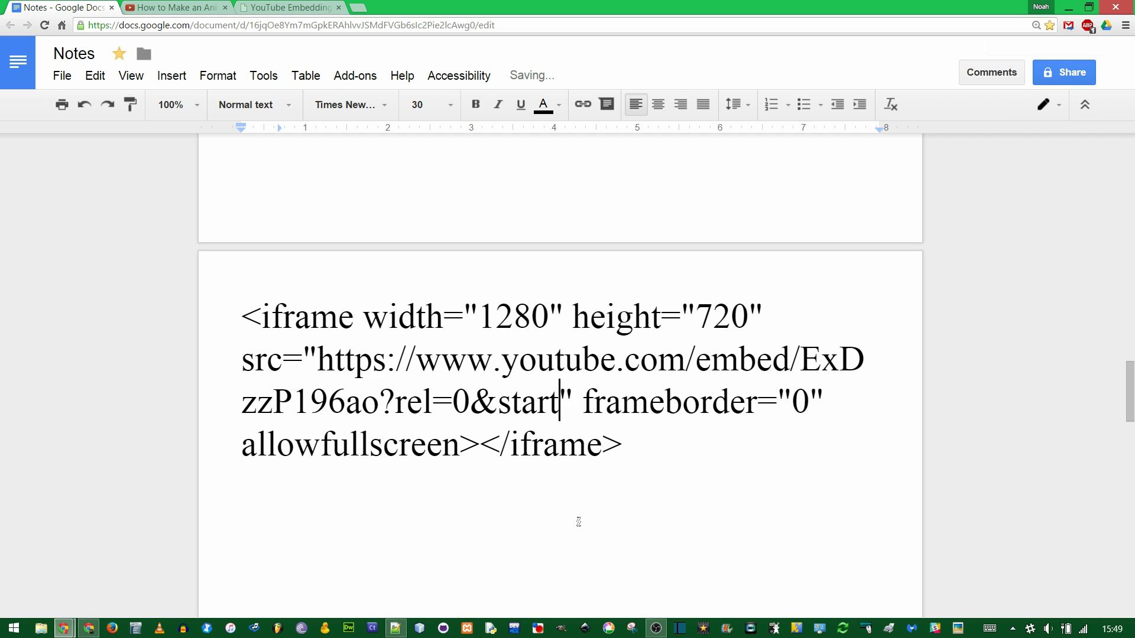
text(=100)
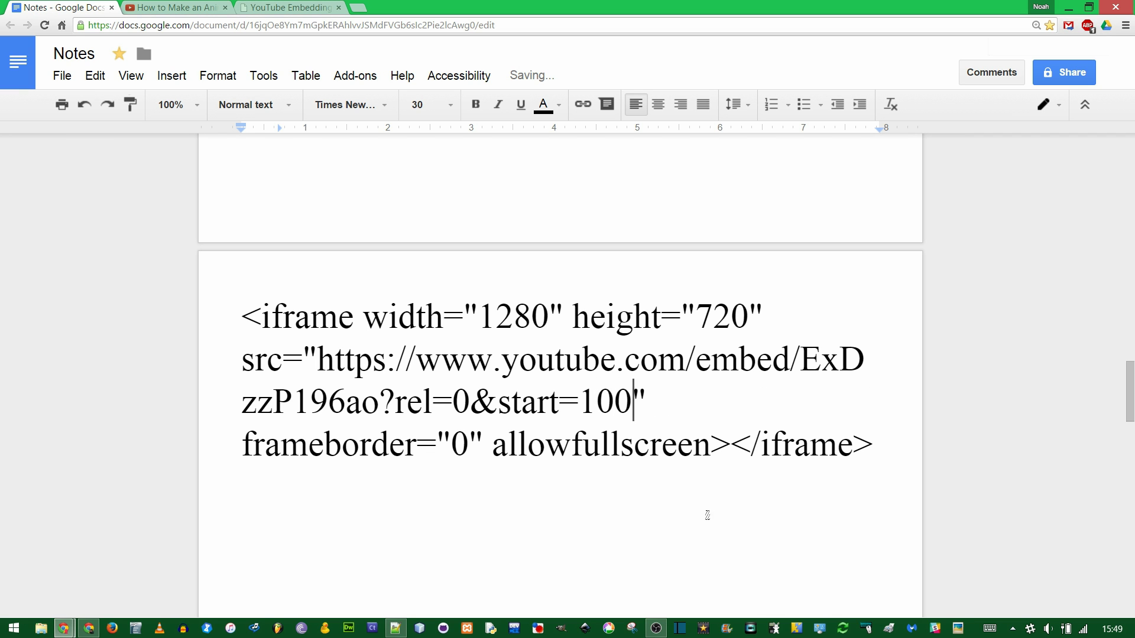
drag(706, 514, 319, 358)
key(alt+Tab)
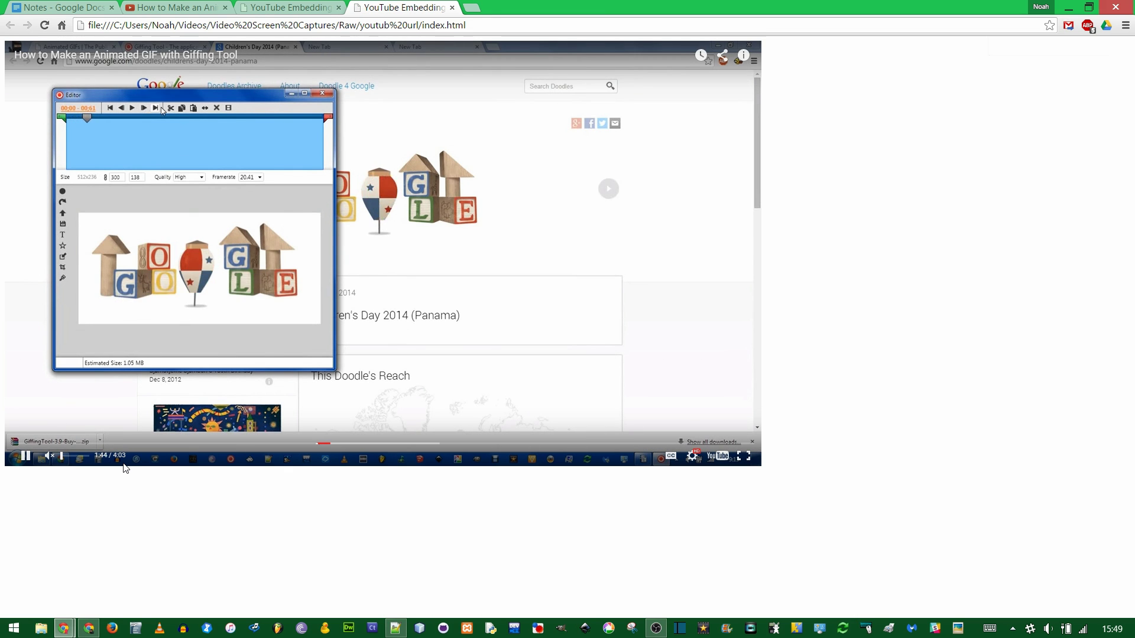
key(ctrl+1)
drag(380, 403, 470, 412)
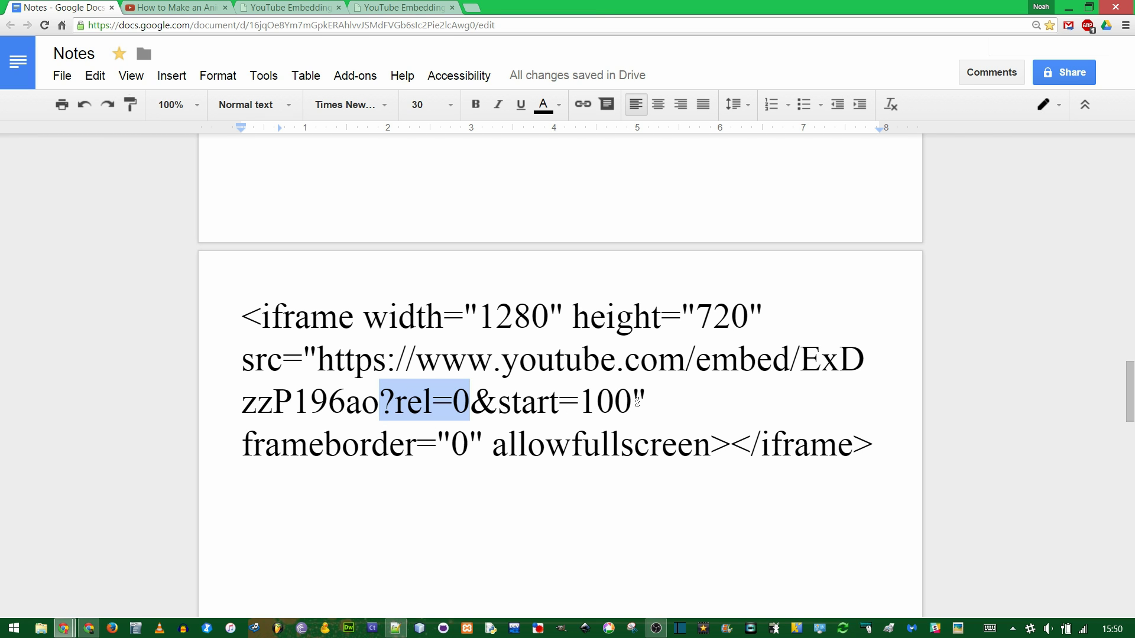
drag(380, 402, 396, 405)
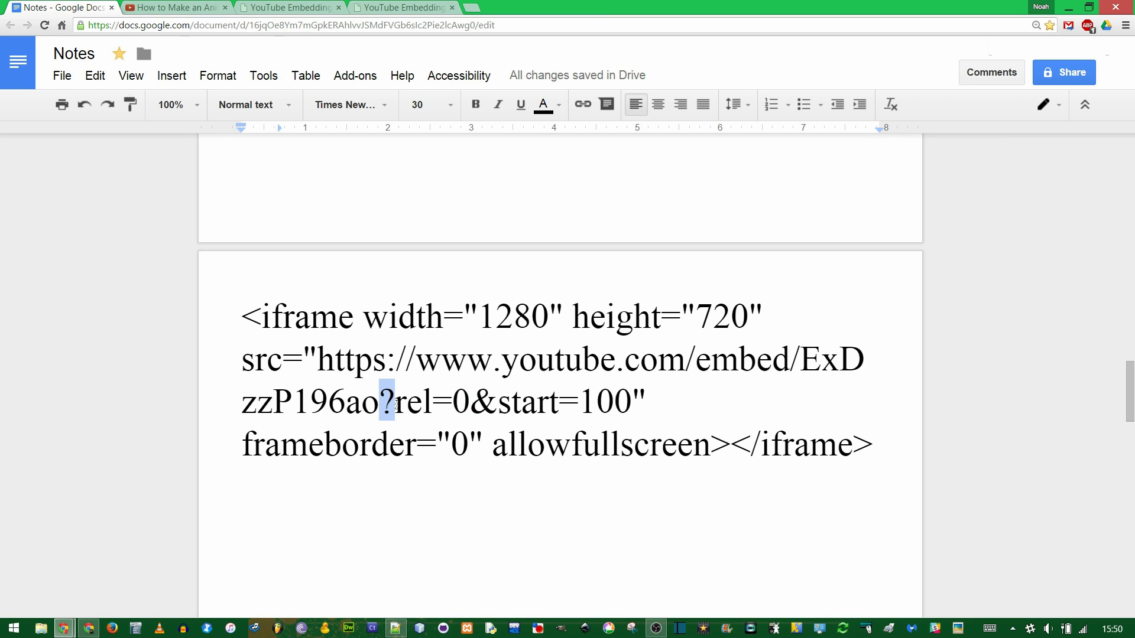
drag(467, 413, 503, 409)
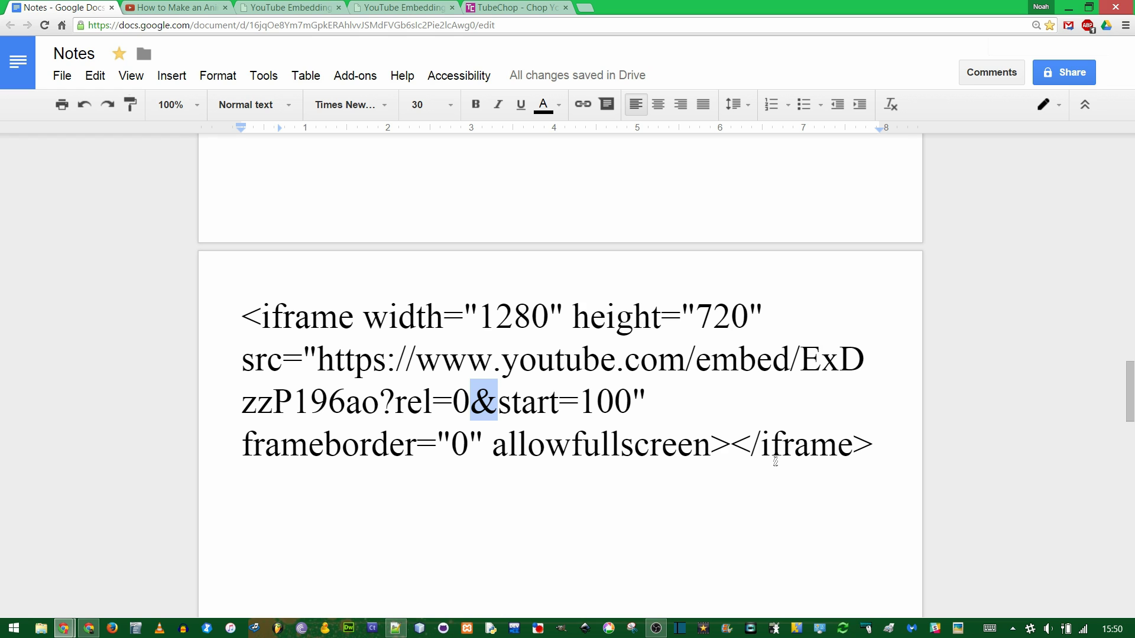
Step: Load the YouTube video ExDzzP196ao in TubeChop by pasting its URL and searching
click(504, 6)
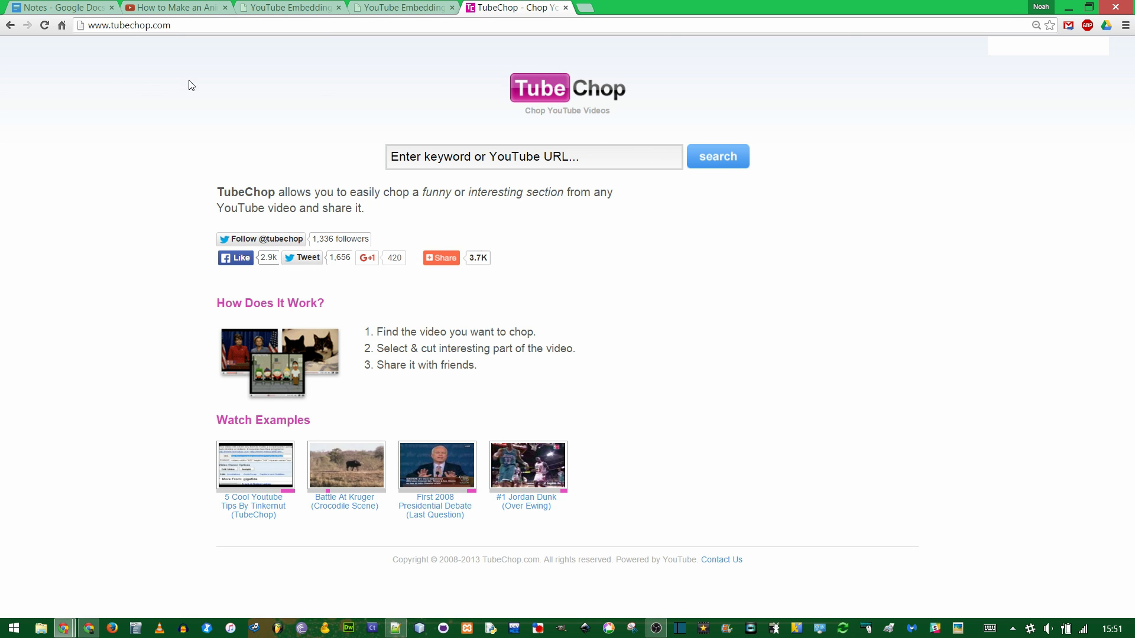
click(580, 146)
text(https://www.youtube.com/watch?v=ExDzzP196ao)
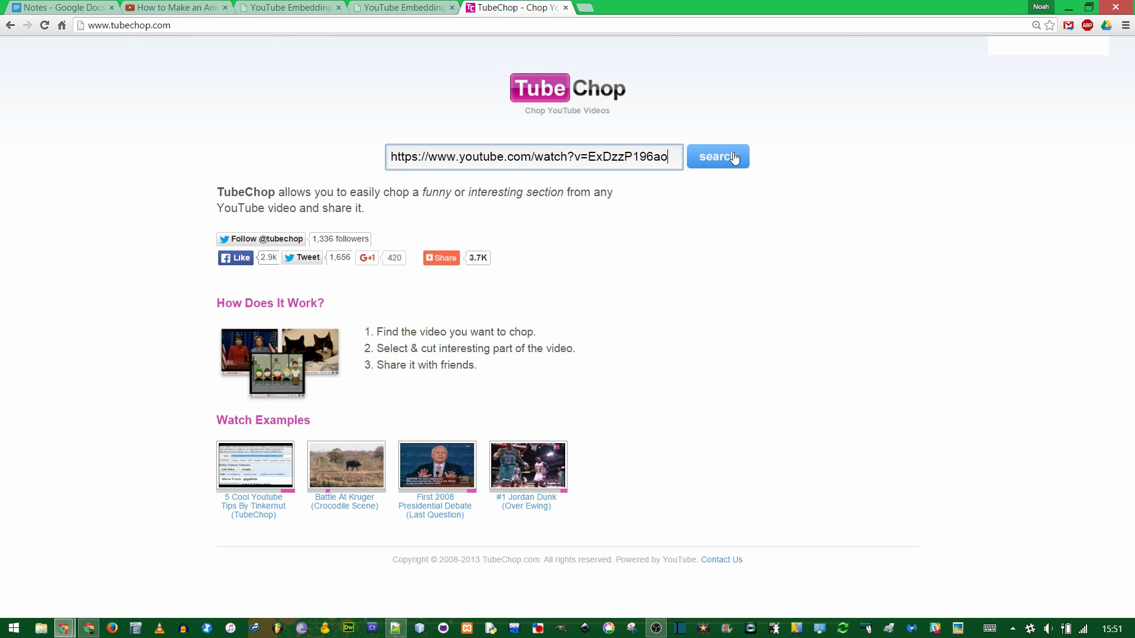
click(735, 152)
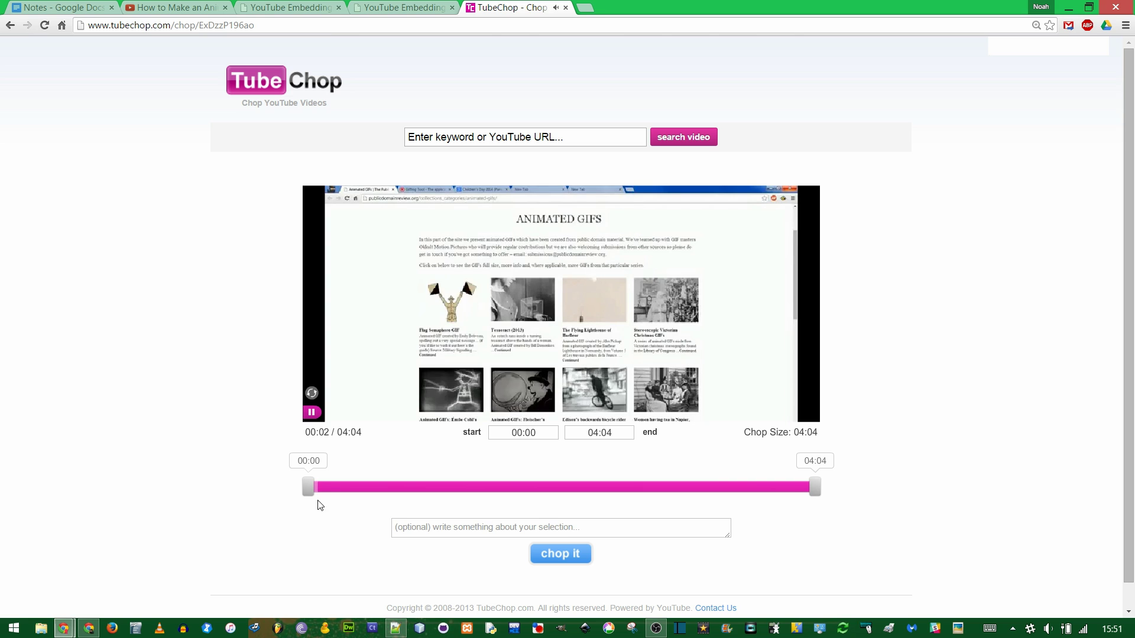
Step: Set the clip to start at 00:37 and end at 1:00
drag(316, 490, 392, 494)
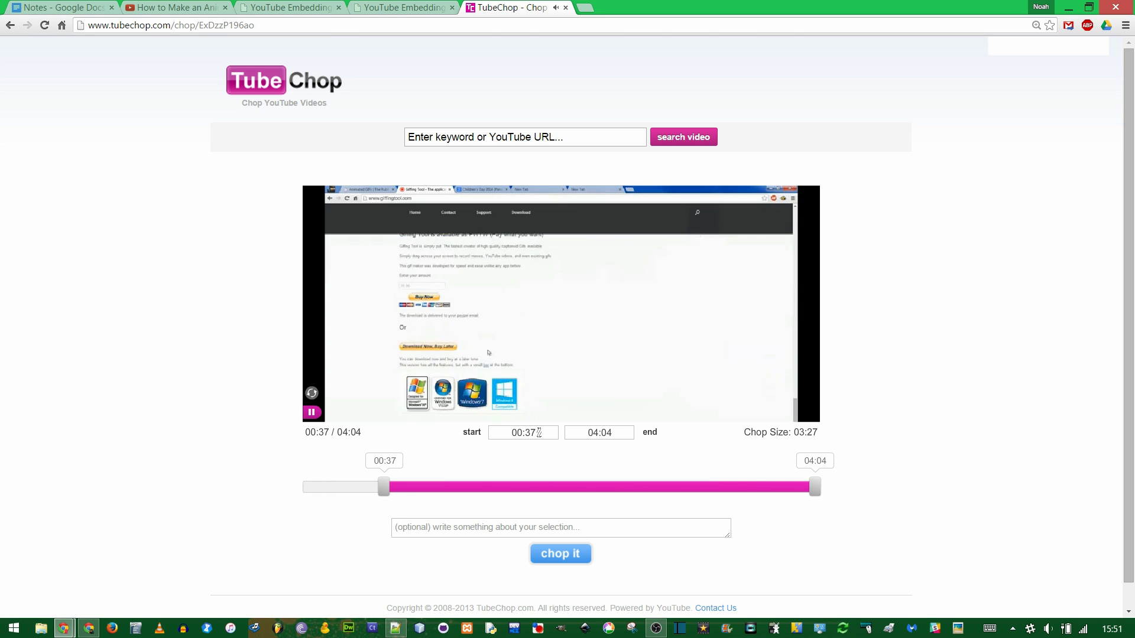
drag(623, 428, 591, 431)
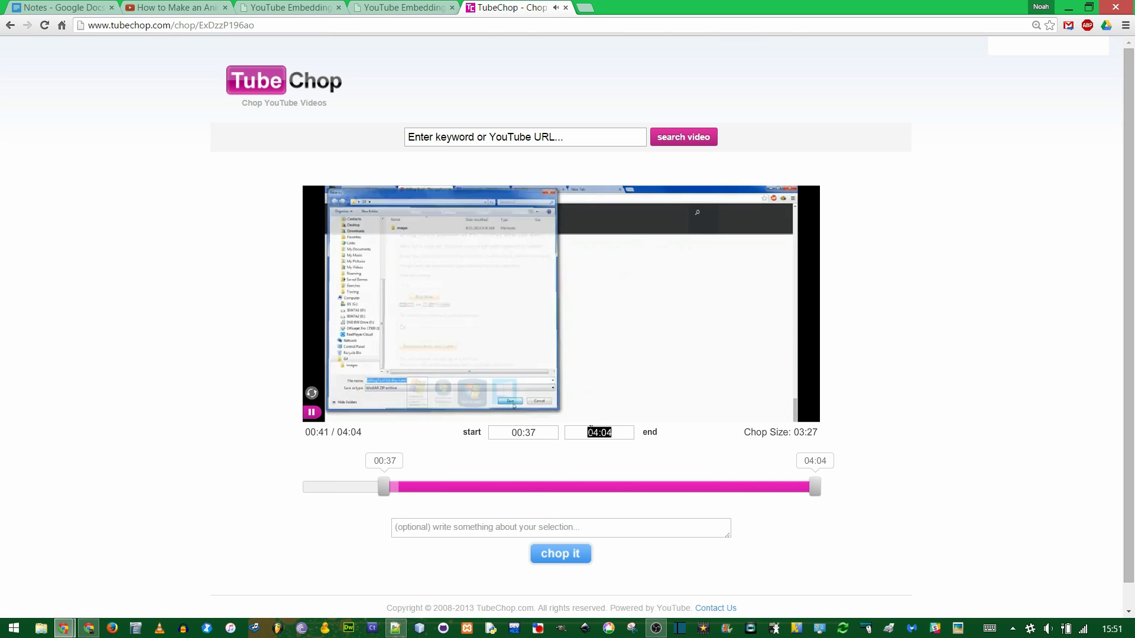
text(1:00)
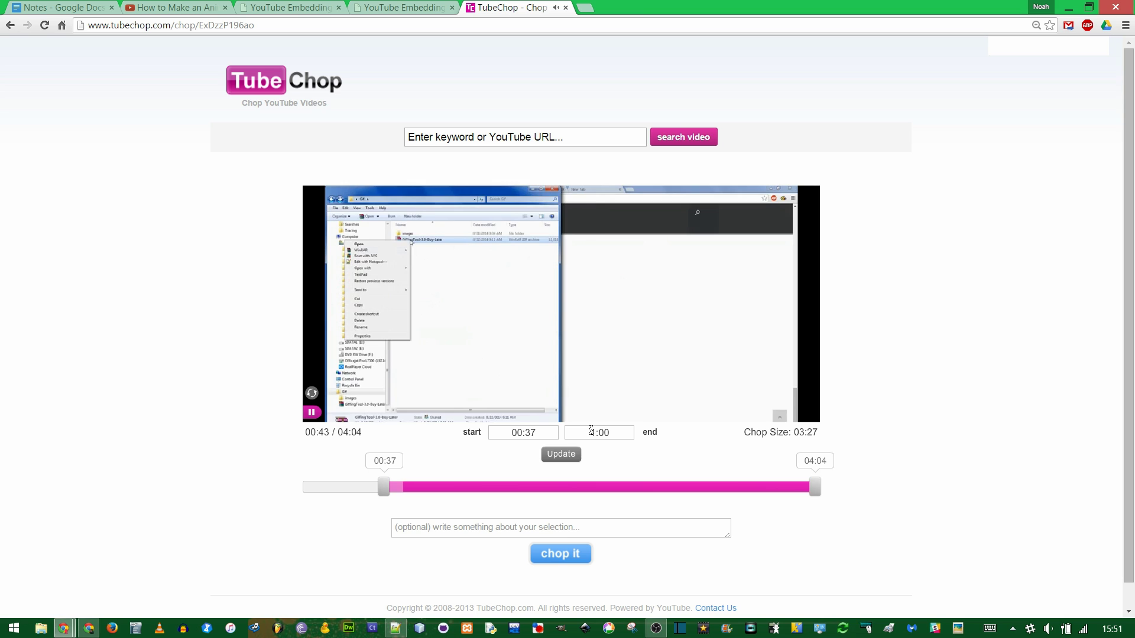
key(Return)
Step: Chop the 00:23 clip and select its tubechop.com/watch/7173404 page address
click(560, 554)
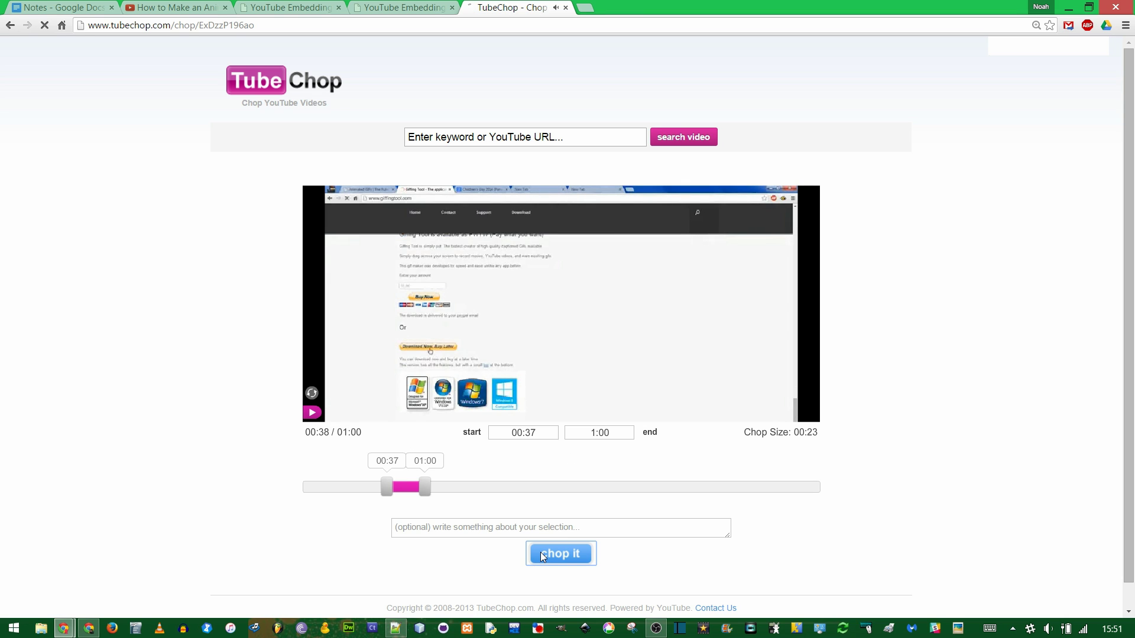
click(652, 20)
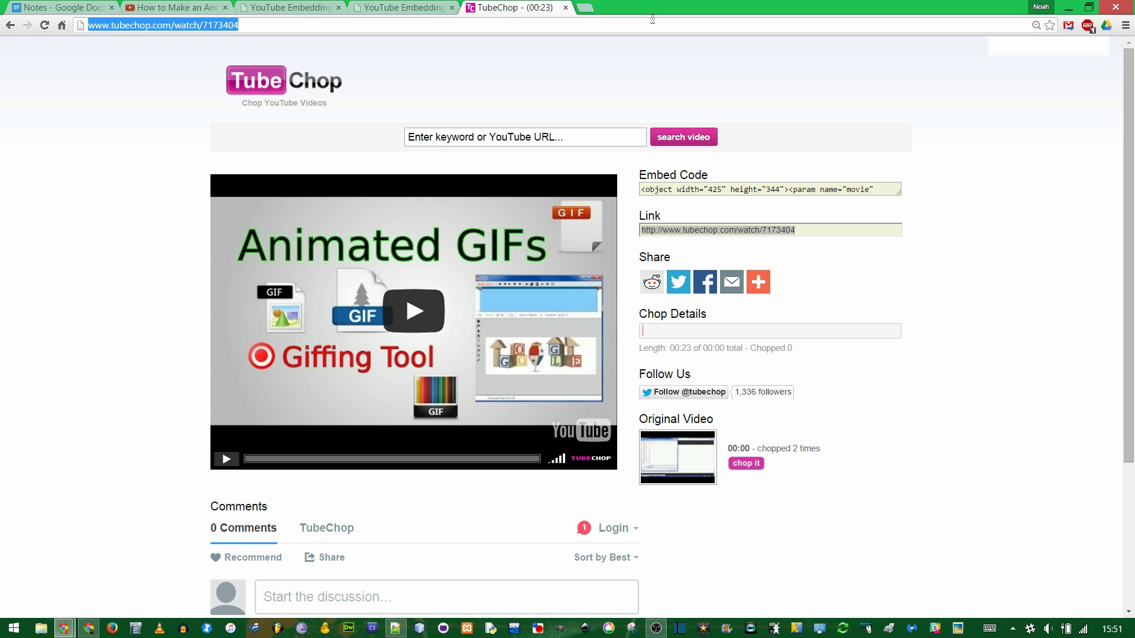